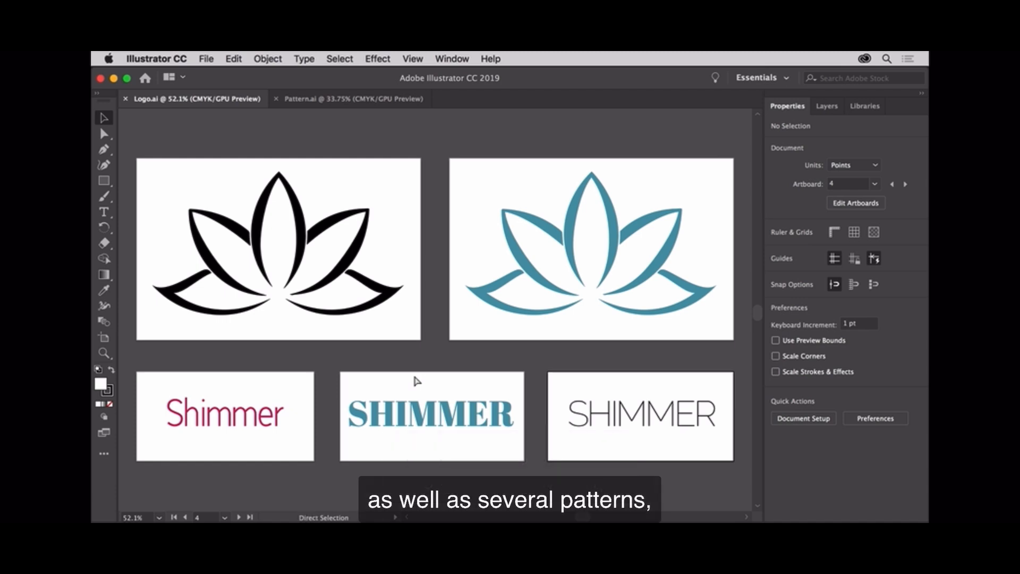
key(super+grave)
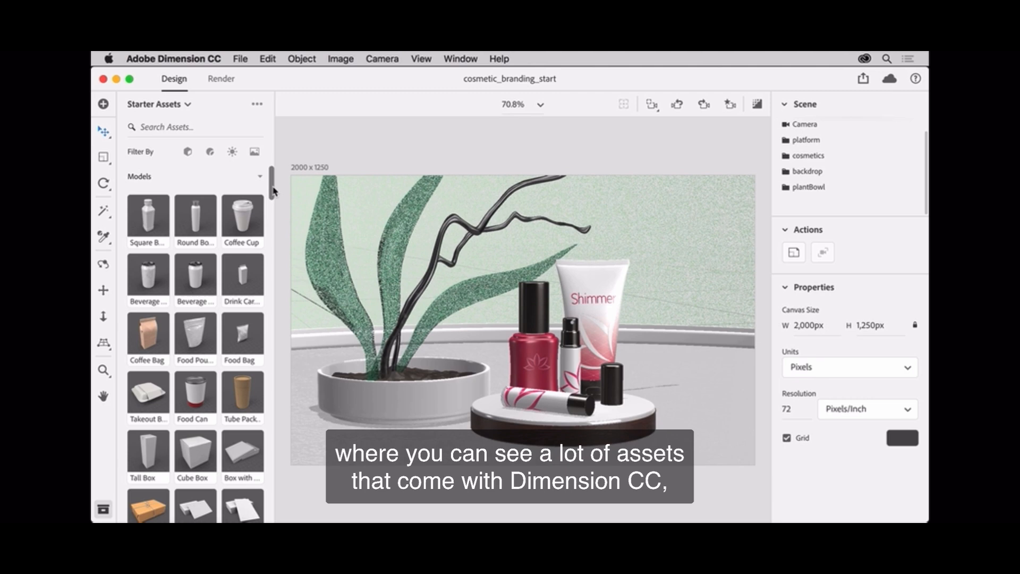
Step: Add the Tall Box starter model behind the platform, beside the cosmetics, and scale it uniformly to 0.9
drag(273, 189, 272, 200)
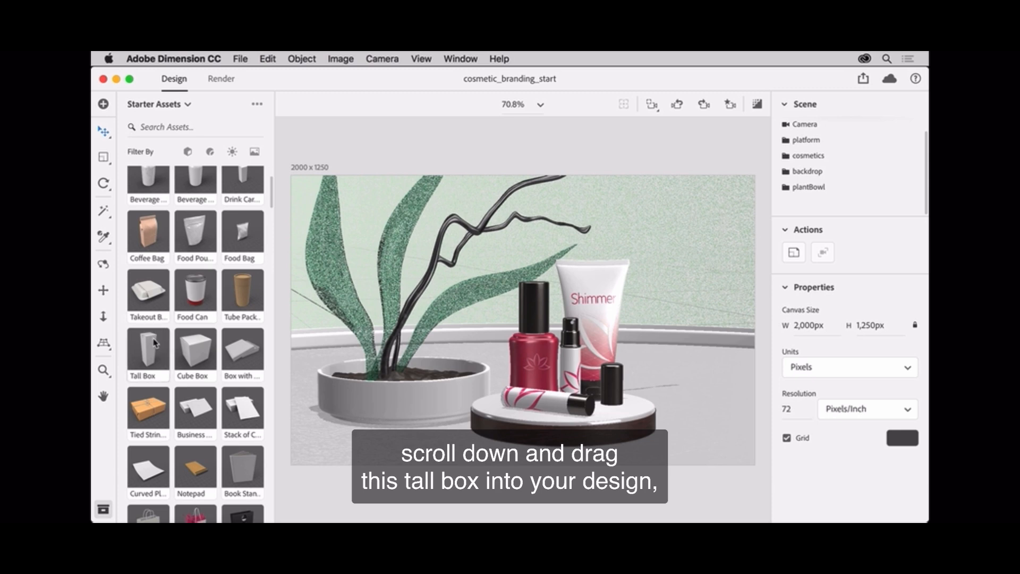
drag(153, 343, 664, 405)
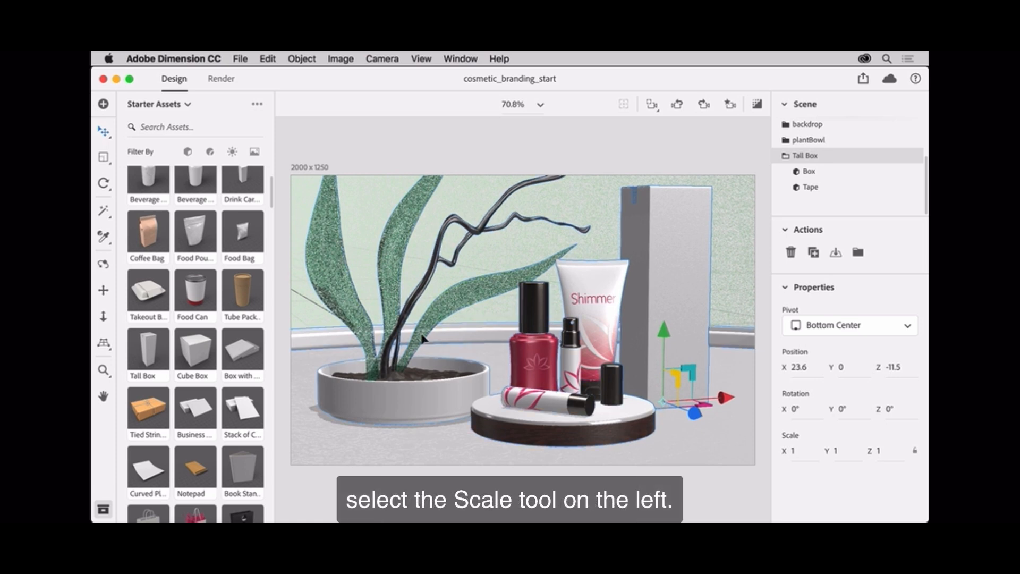
click(105, 158)
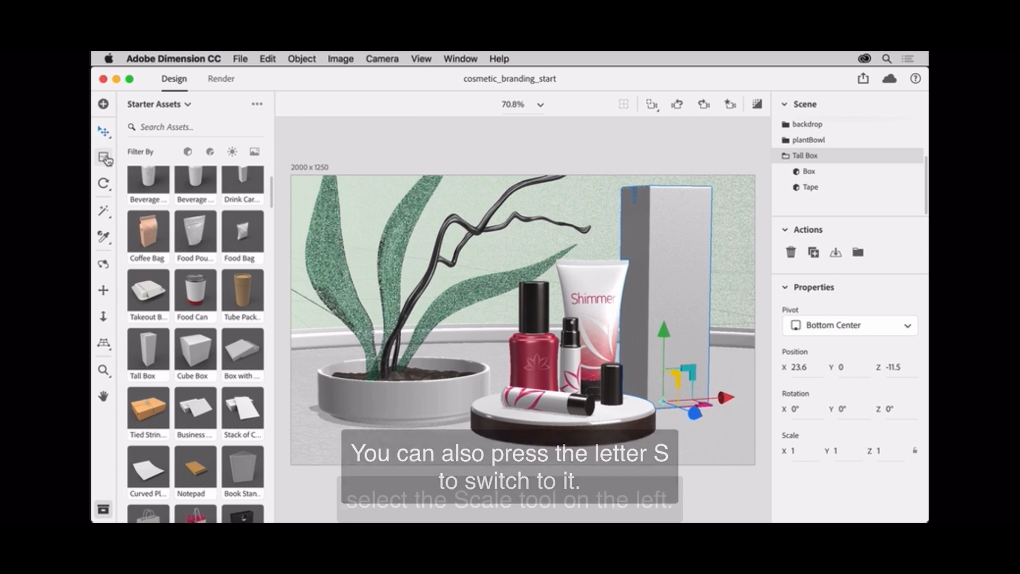
click(108, 160)
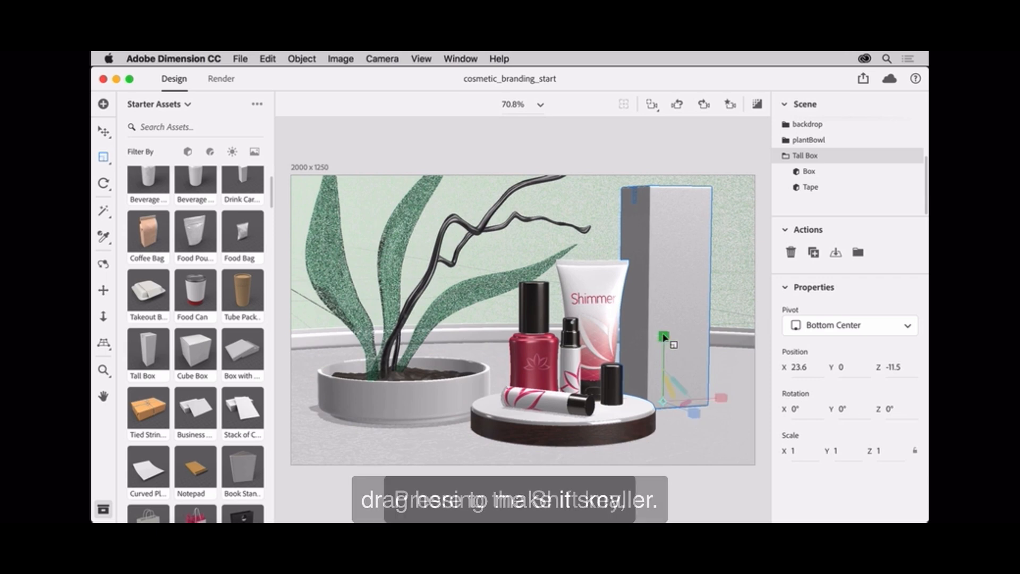
drag(663, 338, 664, 341)
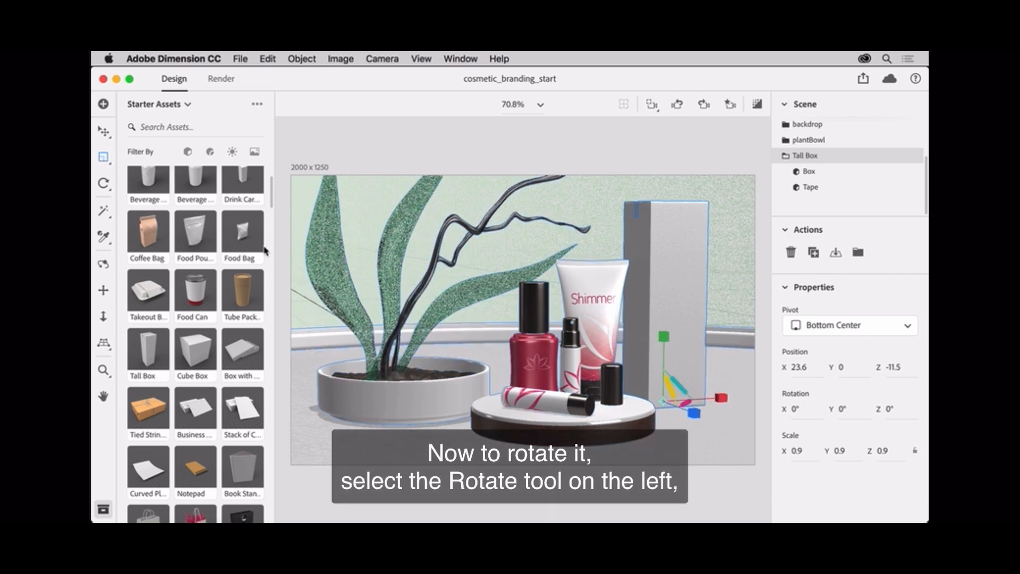
Step: Rotate the tall box to -48° around Y and move it closer to the cosmetics, to about X 20.5, Z -7.8
click(105, 184)
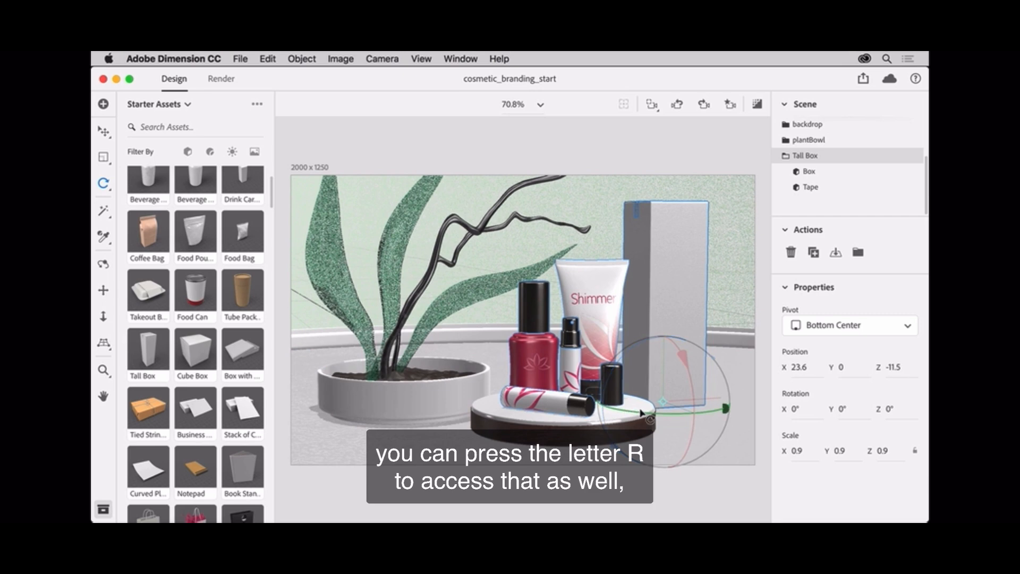
drag(646, 414, 584, 409)
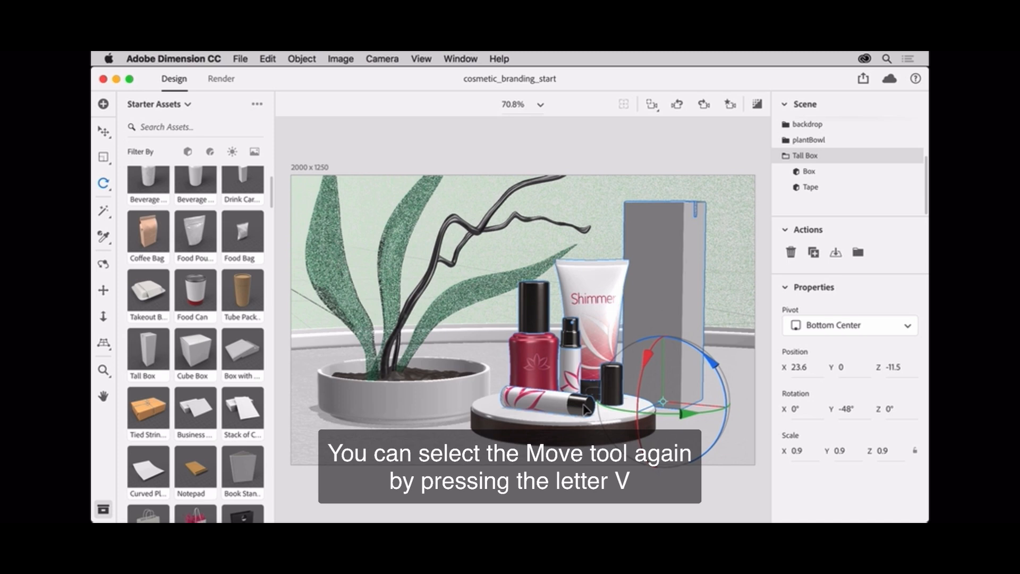
key(v)
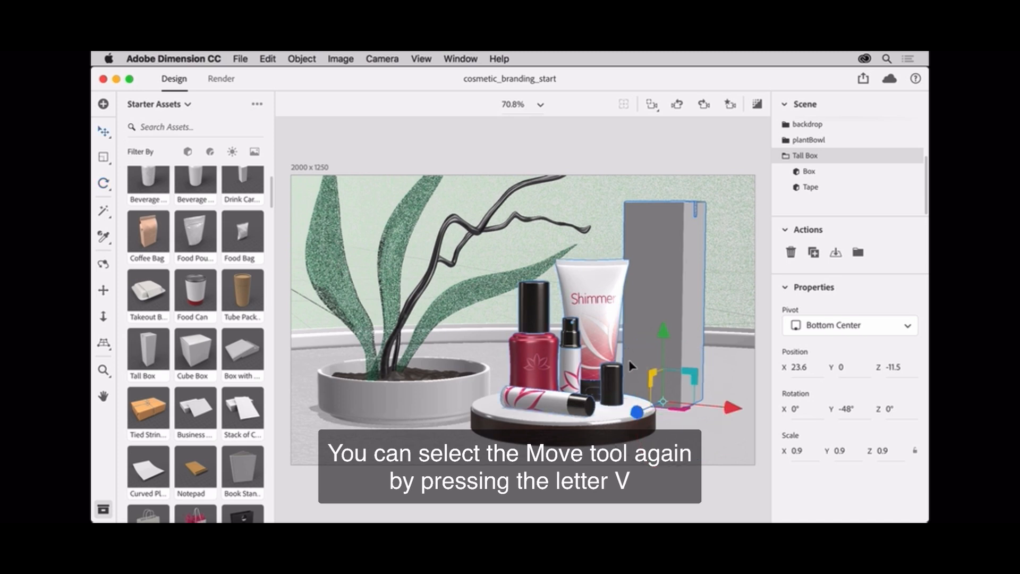
drag(672, 261, 657, 258)
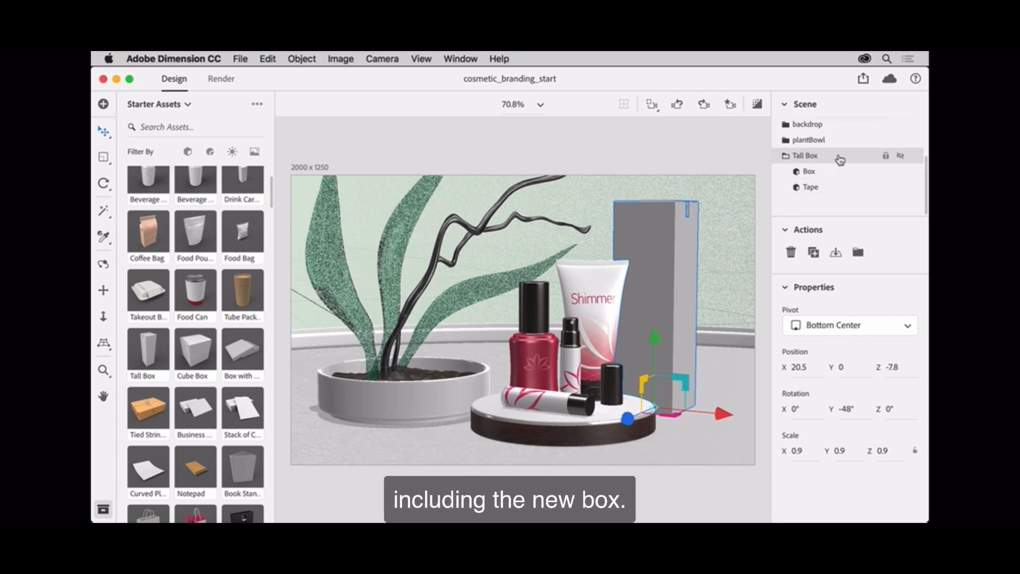
Step: Hide the Tall Box group in the scene and show it again
click(900, 157)
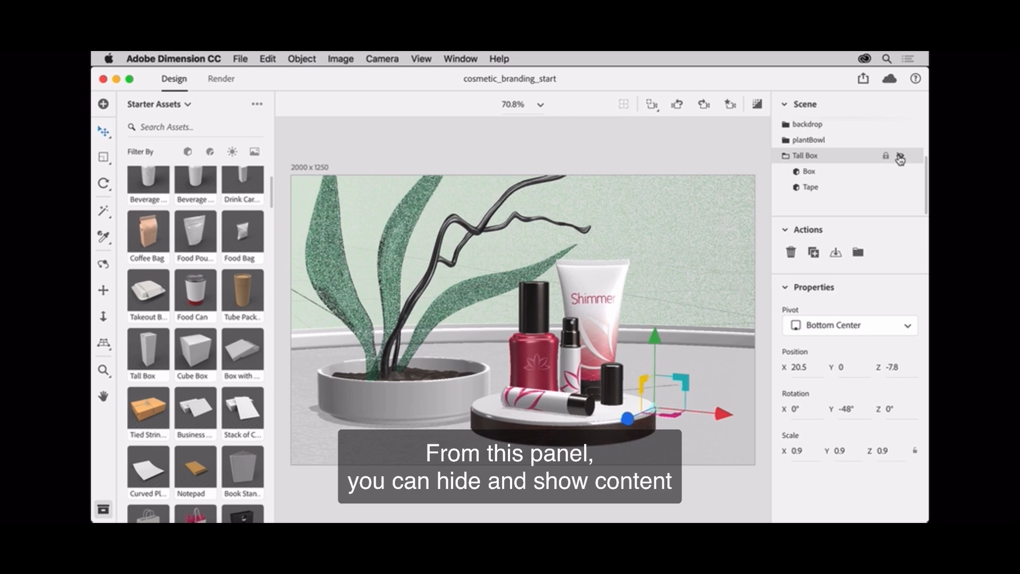
click(900, 158)
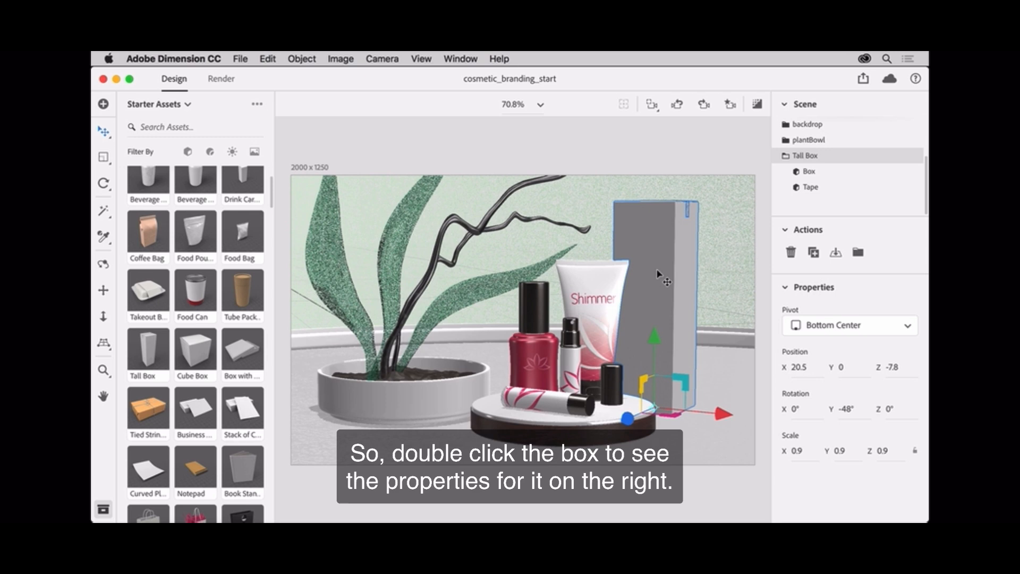
Step: Apply Pattern.ai as the base color image of the tall box's material, using its white-to-red gradient artboard
double_click(658, 274)
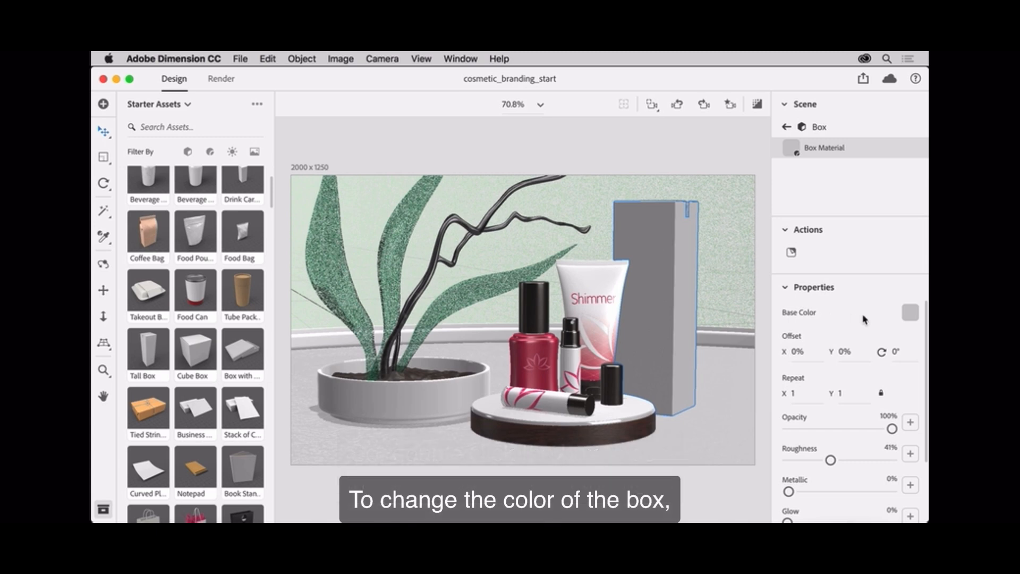
click(906, 314)
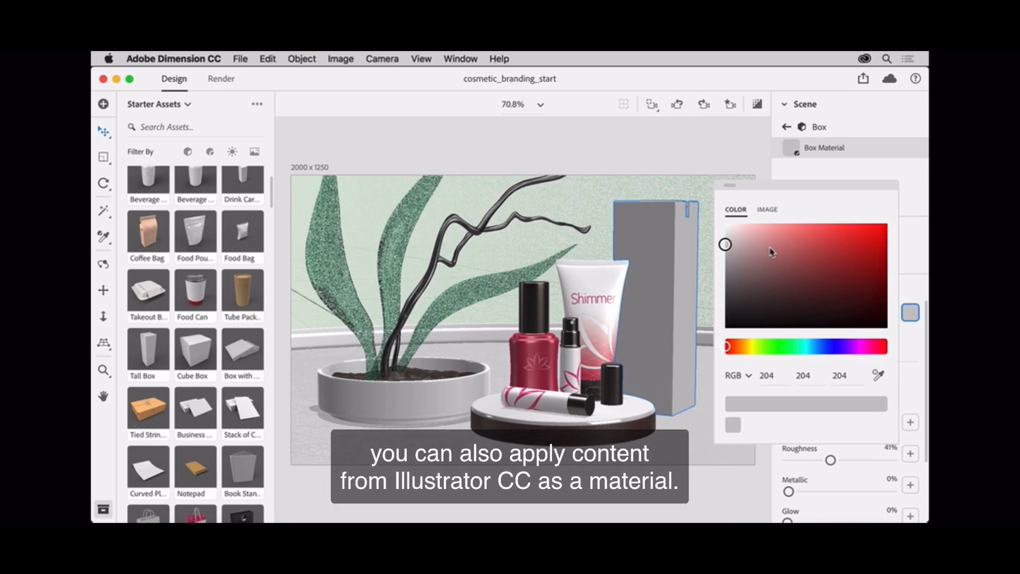
click(767, 211)
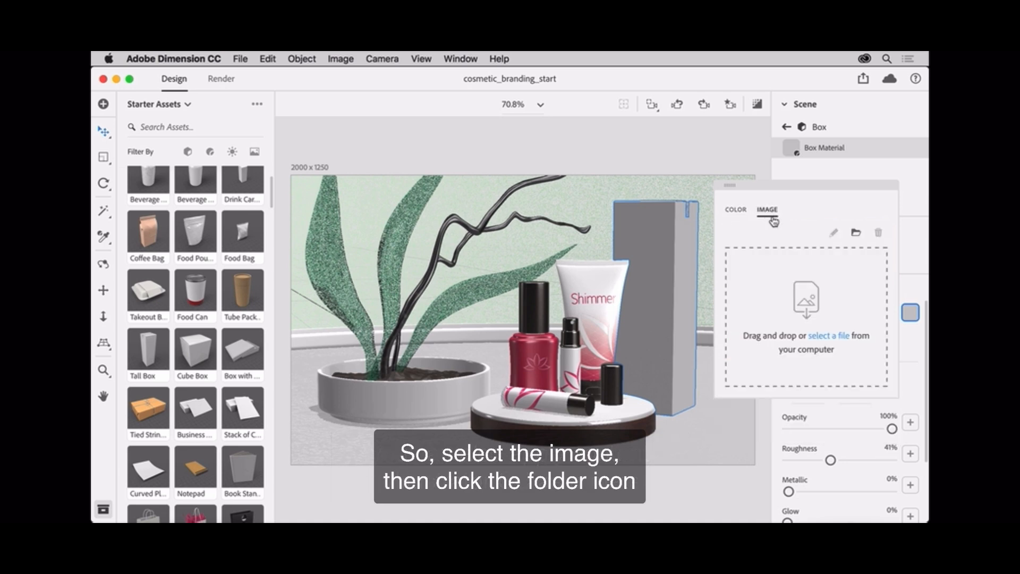
click(854, 233)
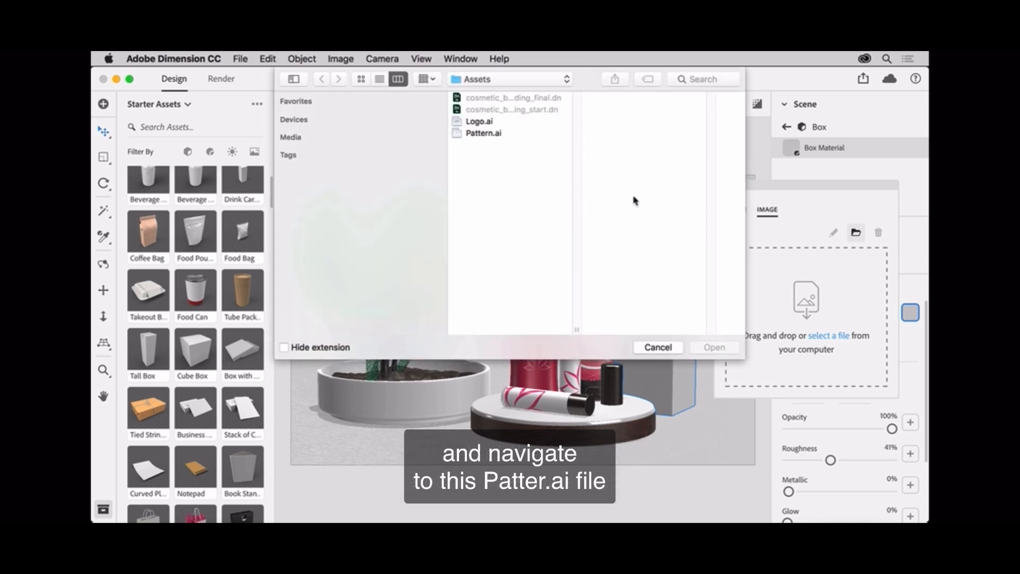
click(499, 134)
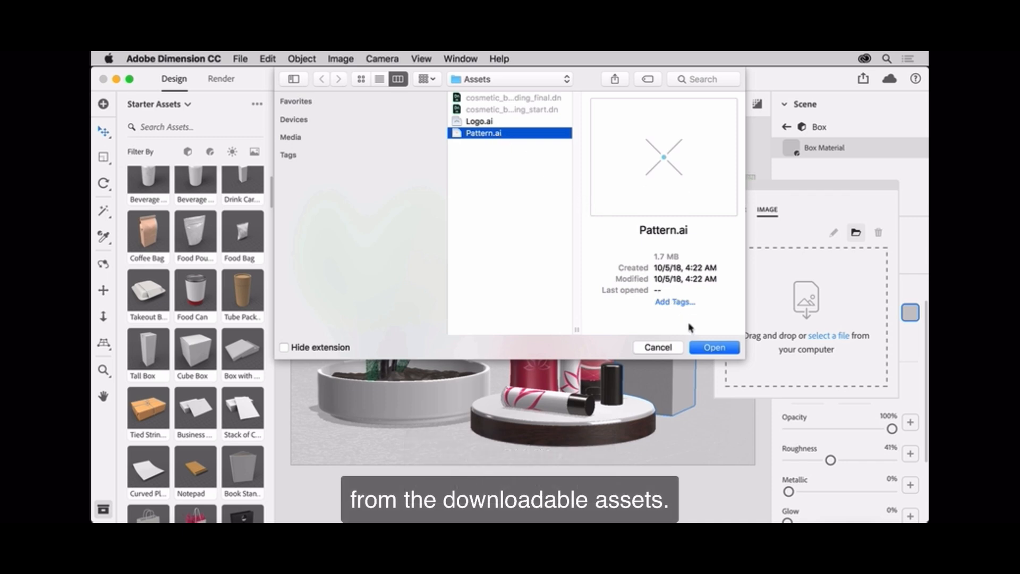
click(701, 344)
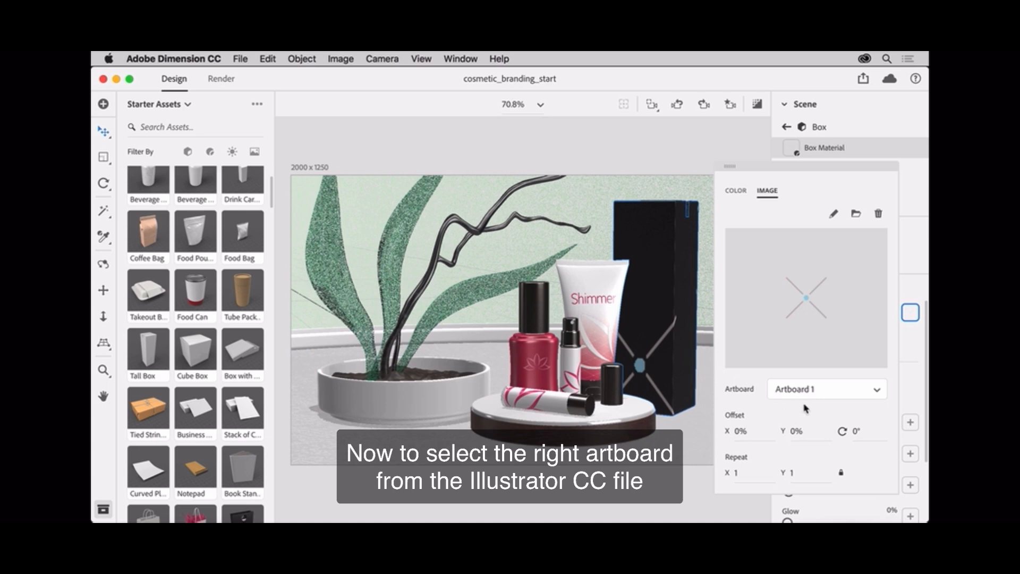
click(862, 392)
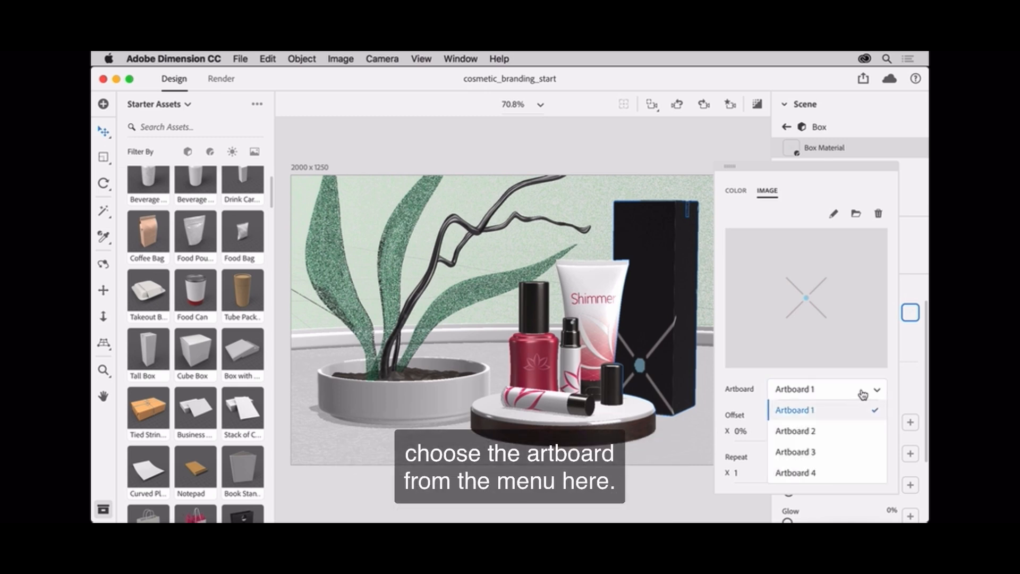
click(848, 434)
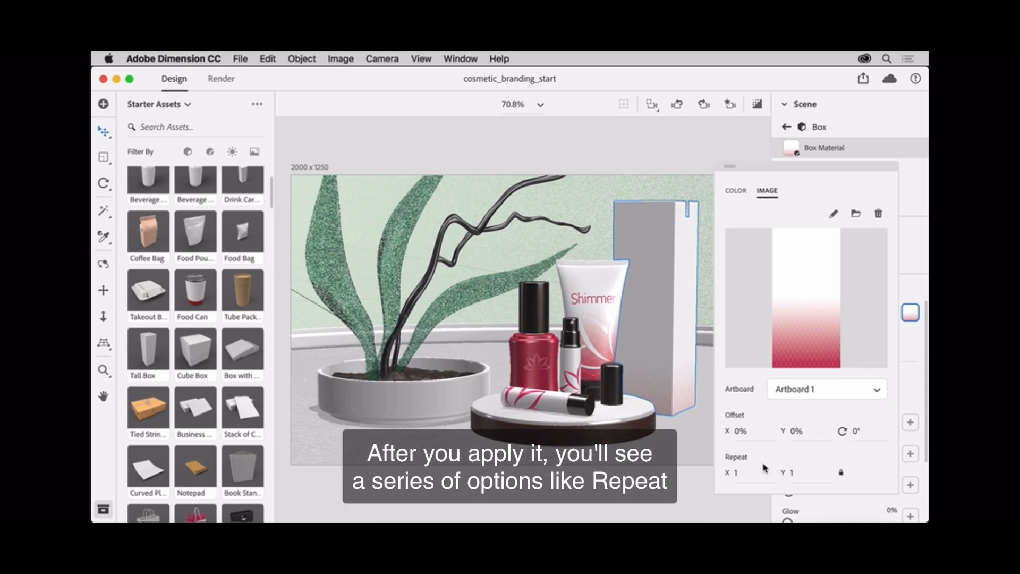
Step: Set the box pattern's repeat to 1.5 and its Y offset to 48%, and close the image settings
drag(726, 472, 741, 472)
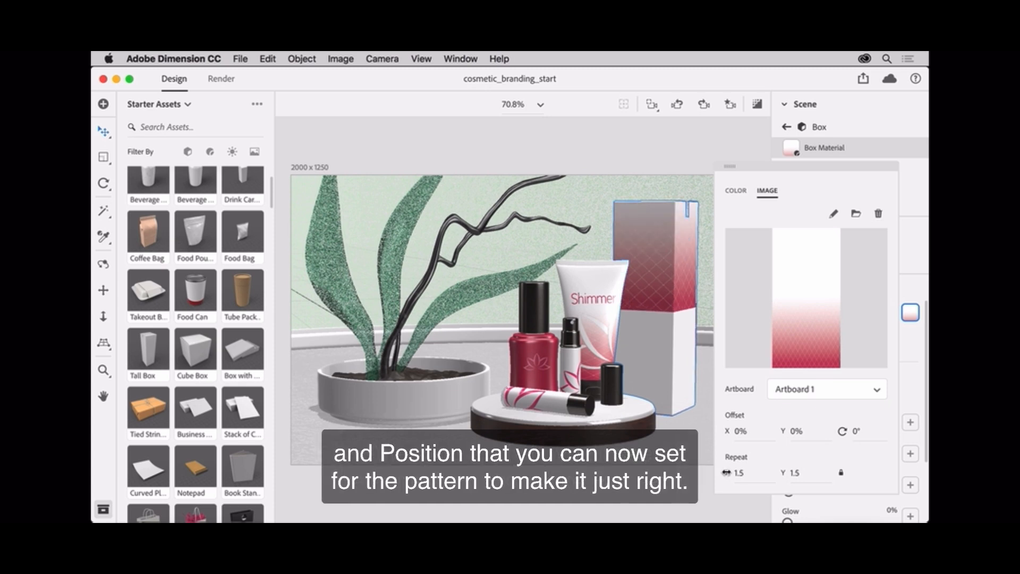
drag(782, 432, 808, 433)
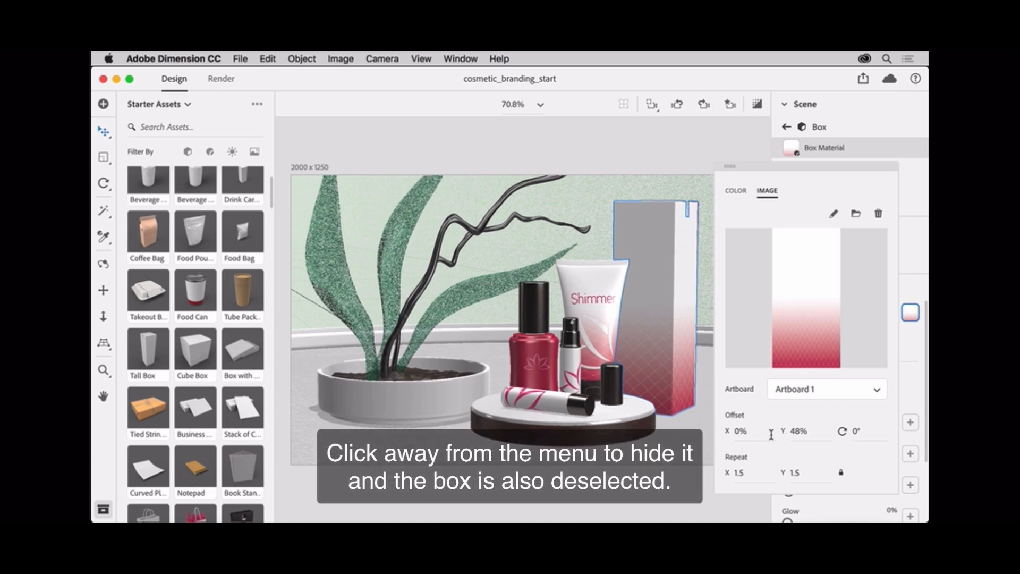
click(700, 448)
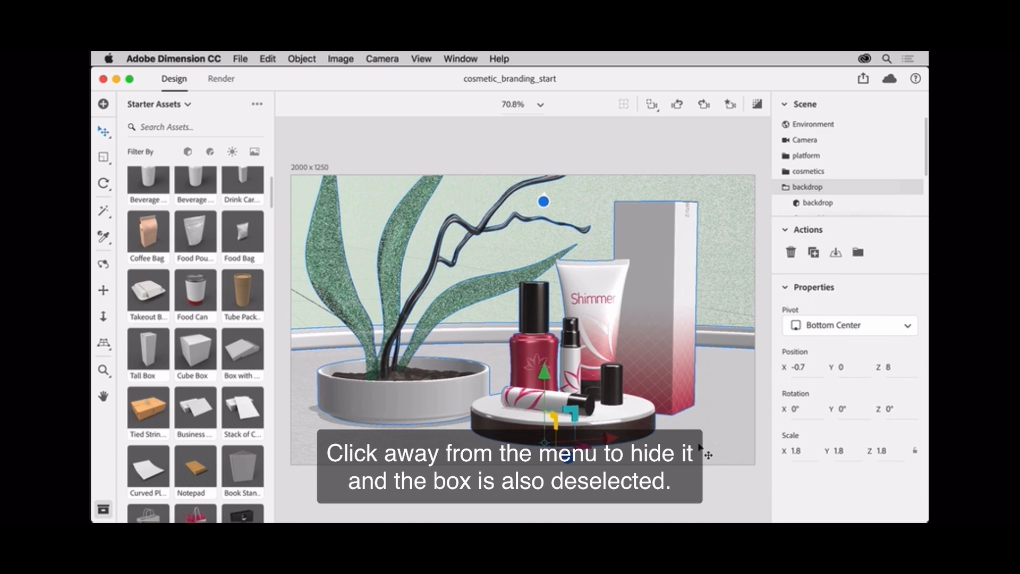
Step: Place Logo.ai as a graphic on the tall box
double_click(681, 384)
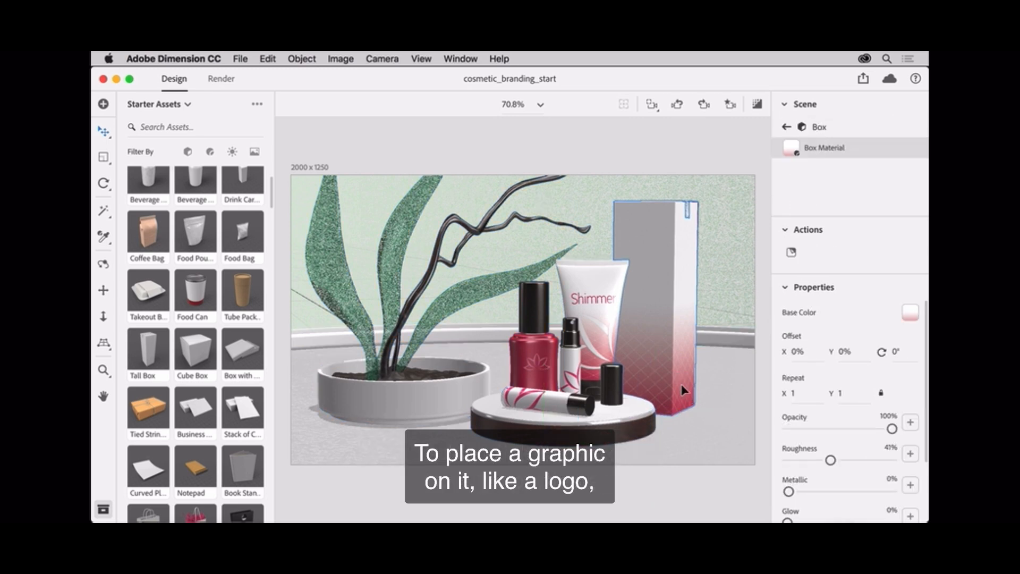
click(791, 255)
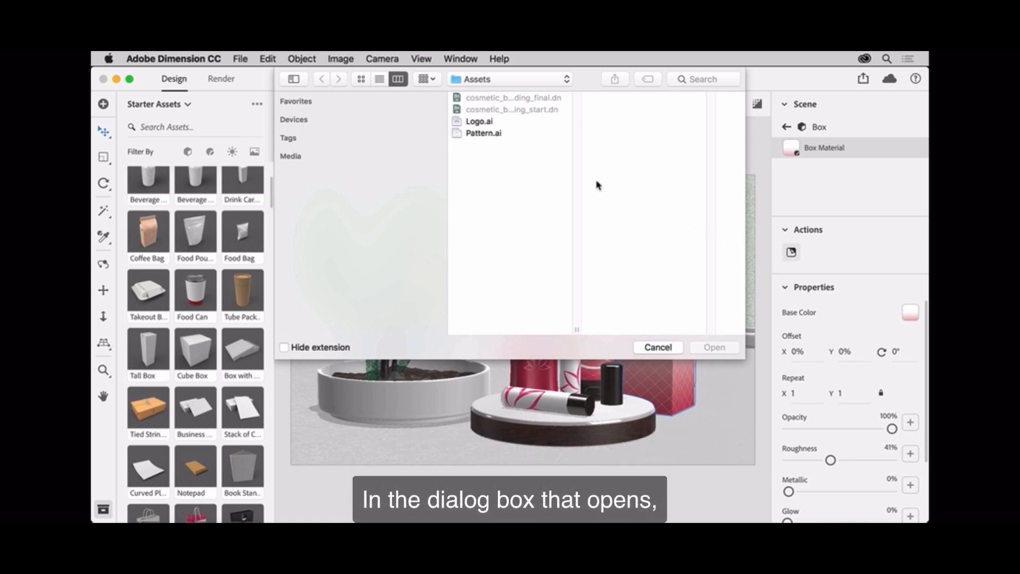
click(490, 123)
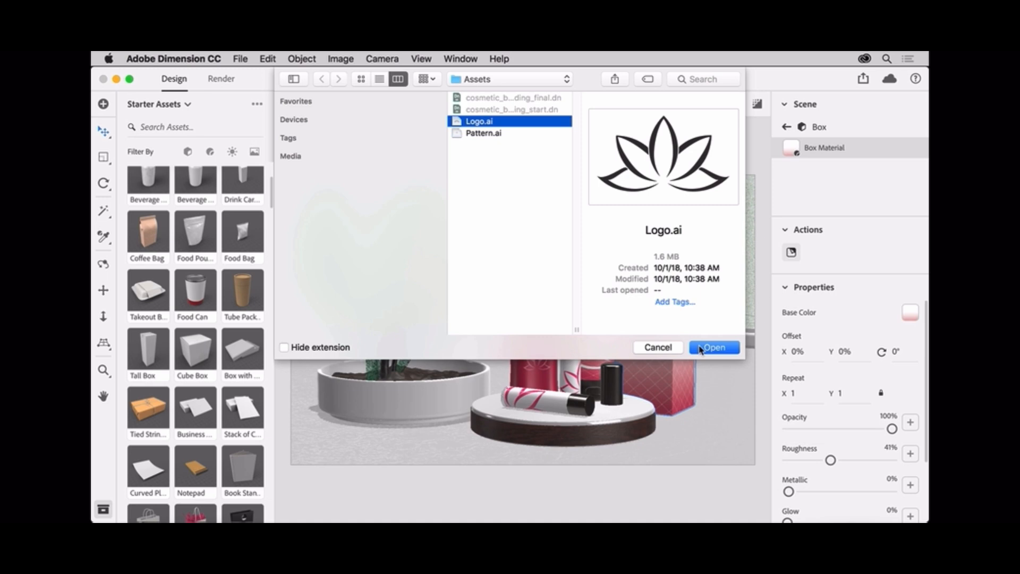
click(714, 347)
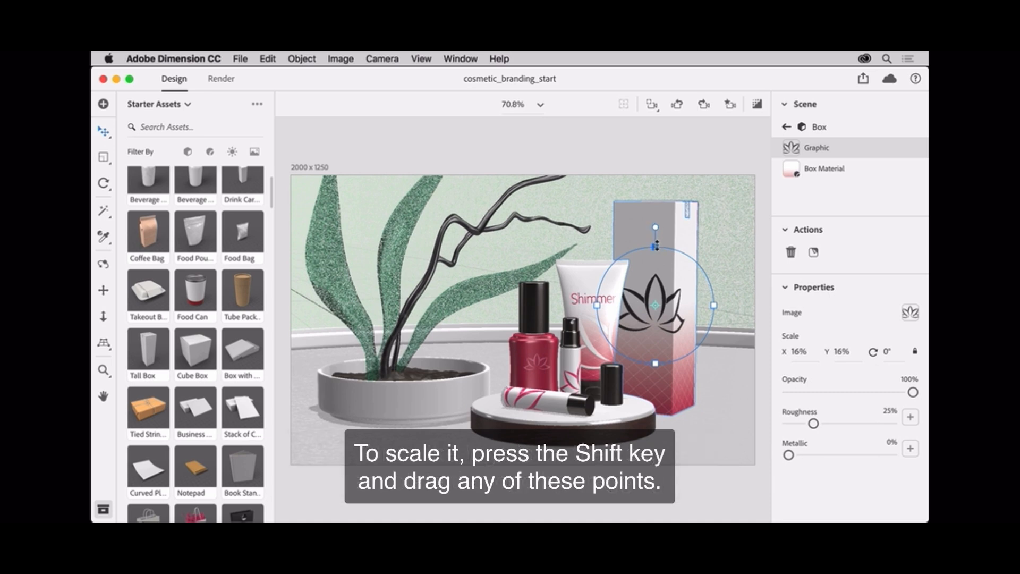
Step: Scale the logo graphic proportionally to about 30.7% and move it to the lower part of the box
shift+drag(655, 247, 659, 193)
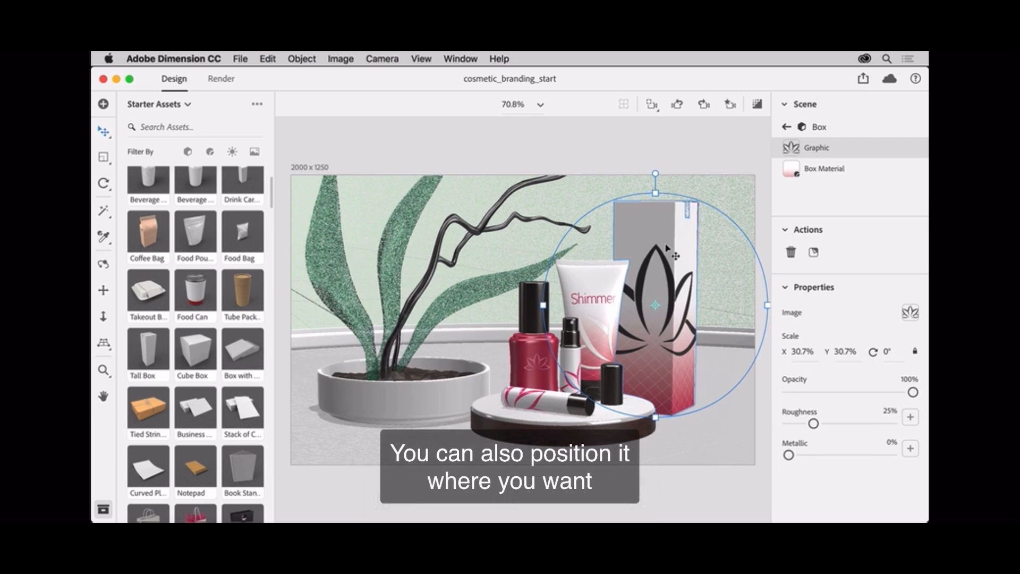
drag(668, 292, 683, 338)
drag(695, 352, 696, 370)
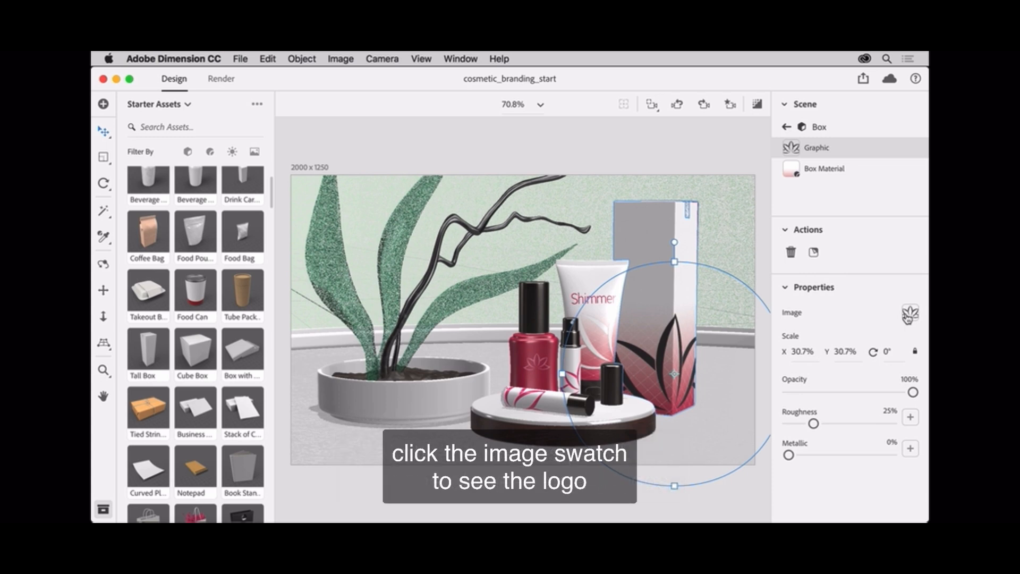
Step: Switch the logo graphic's image to Artboard 2, the teal lotus
click(908, 314)
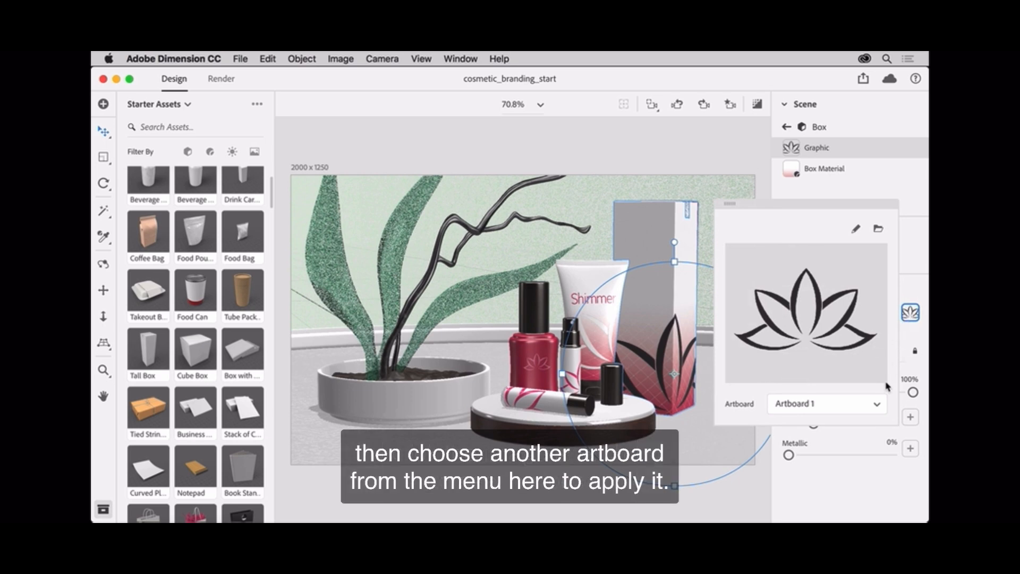
click(877, 404)
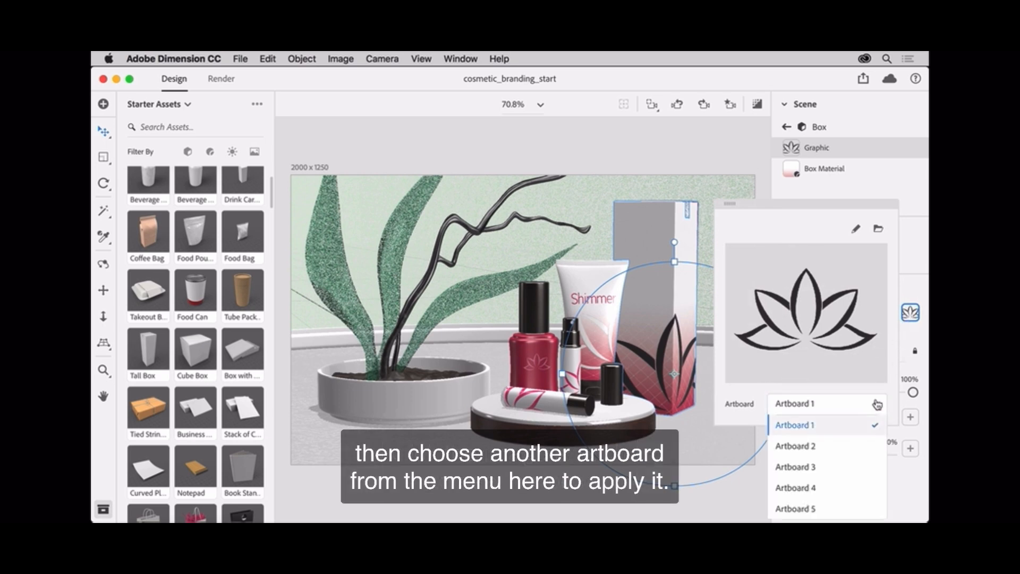
click(851, 450)
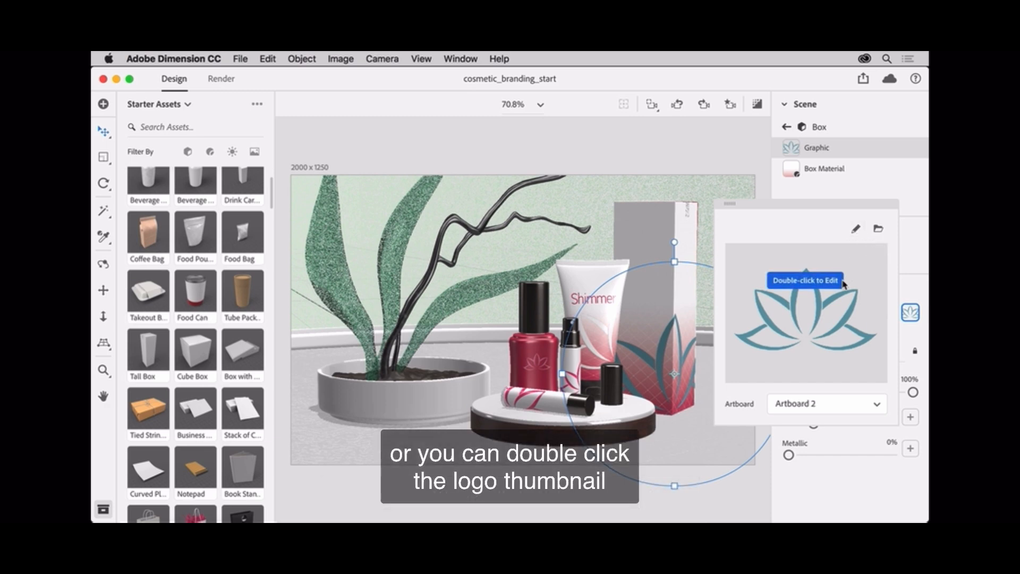
Step: Open the logo graphic in Illustrator for editing and change the teal lotus's fill to white
double_click(829, 305)
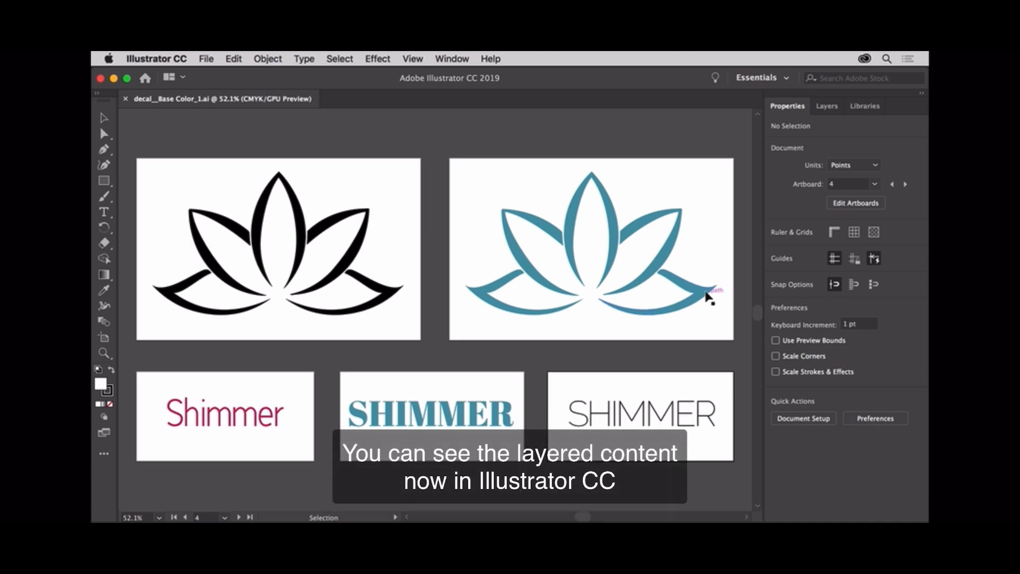
click(707, 297)
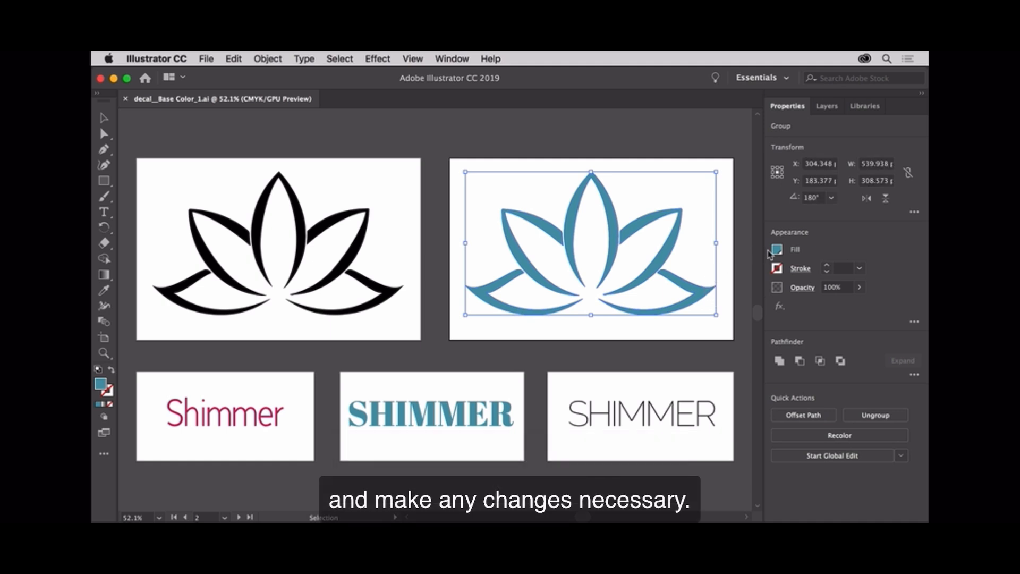
click(777, 250)
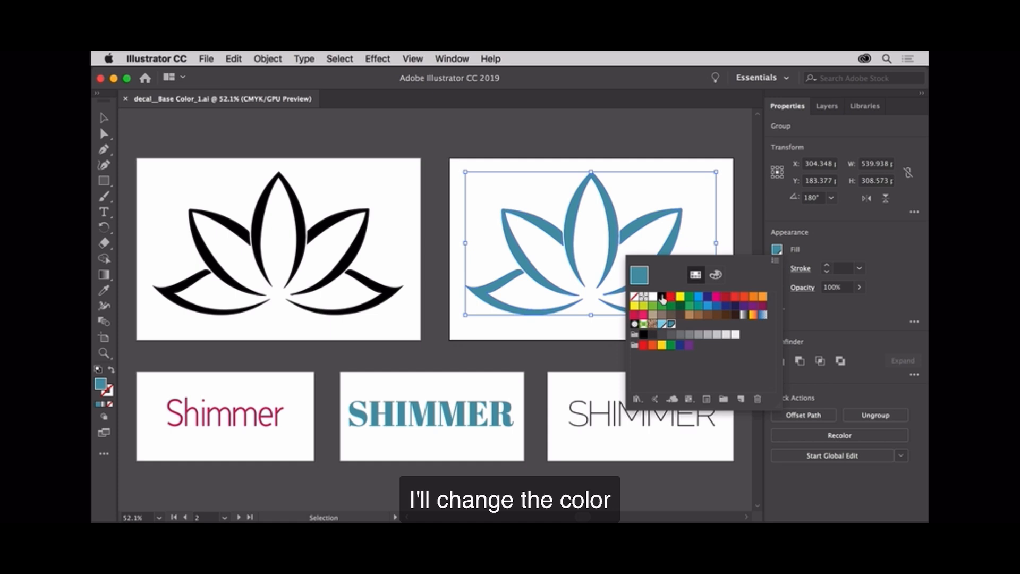
click(654, 297)
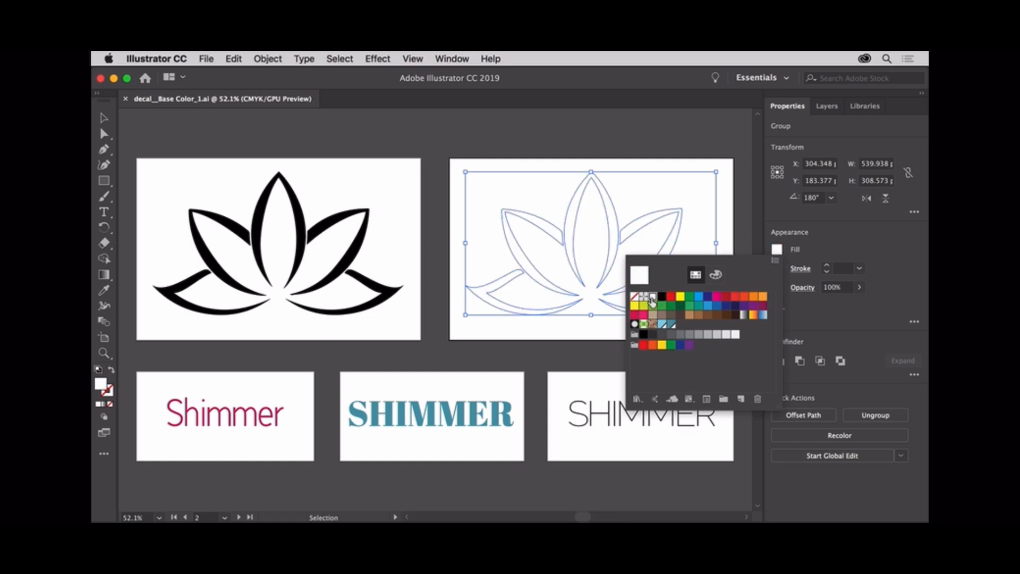
click(599, 333)
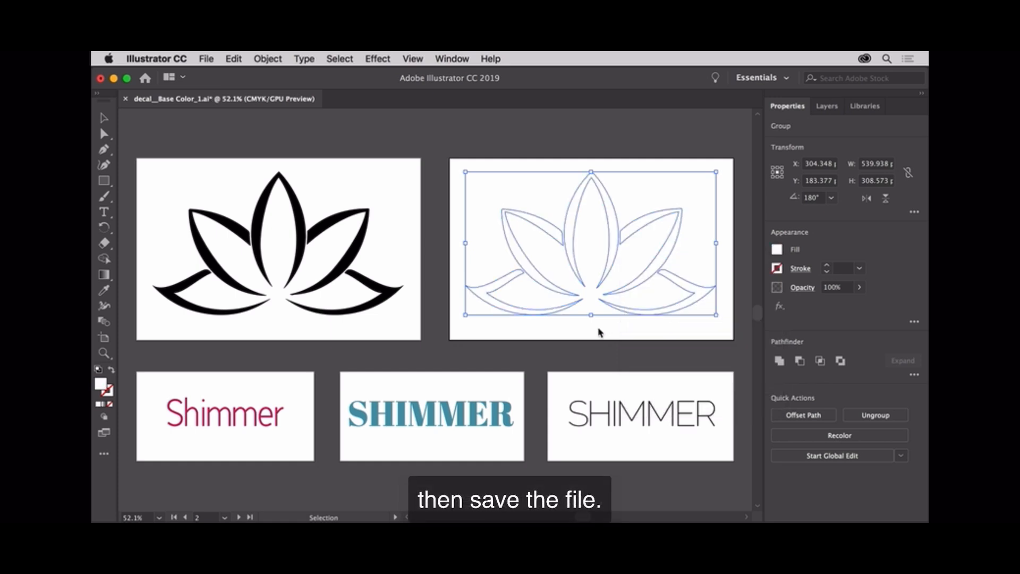
Step: Save the edited logo file and switch back to Dimension
key(a)
key(super+s)
key(v)
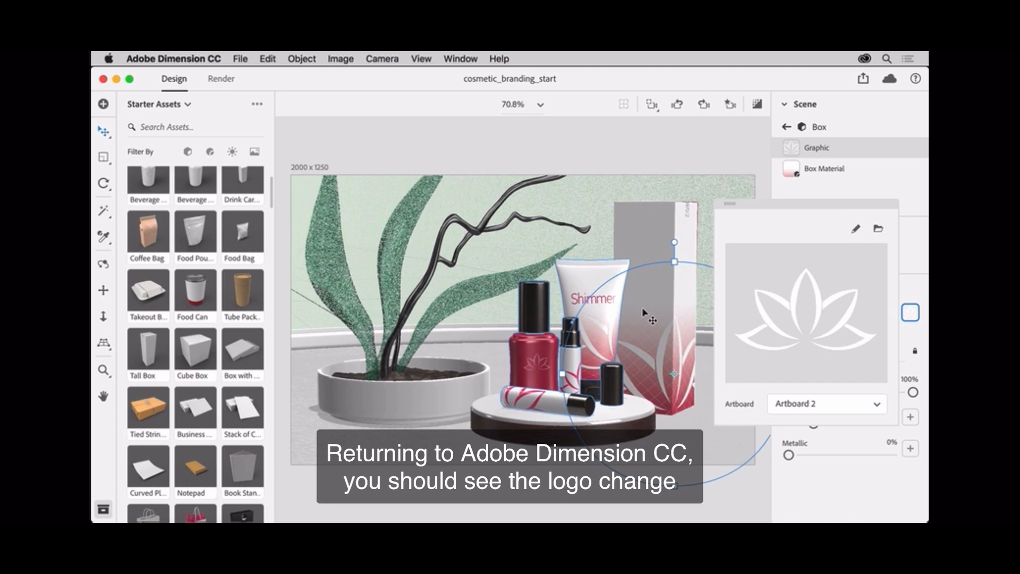
Step: Place Logo.ai as a second graphic on the tall box
double_click(649, 250)
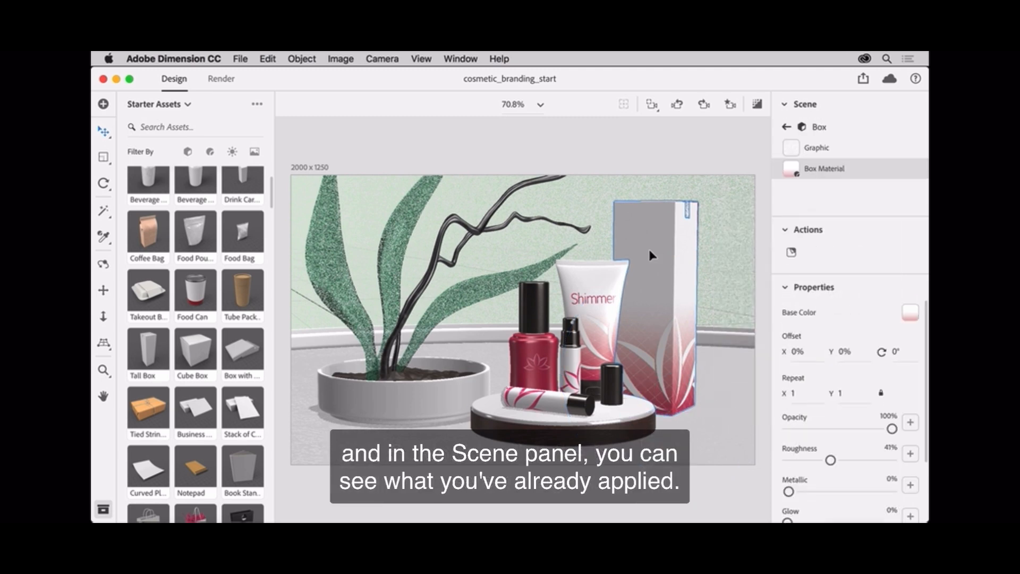
click(792, 252)
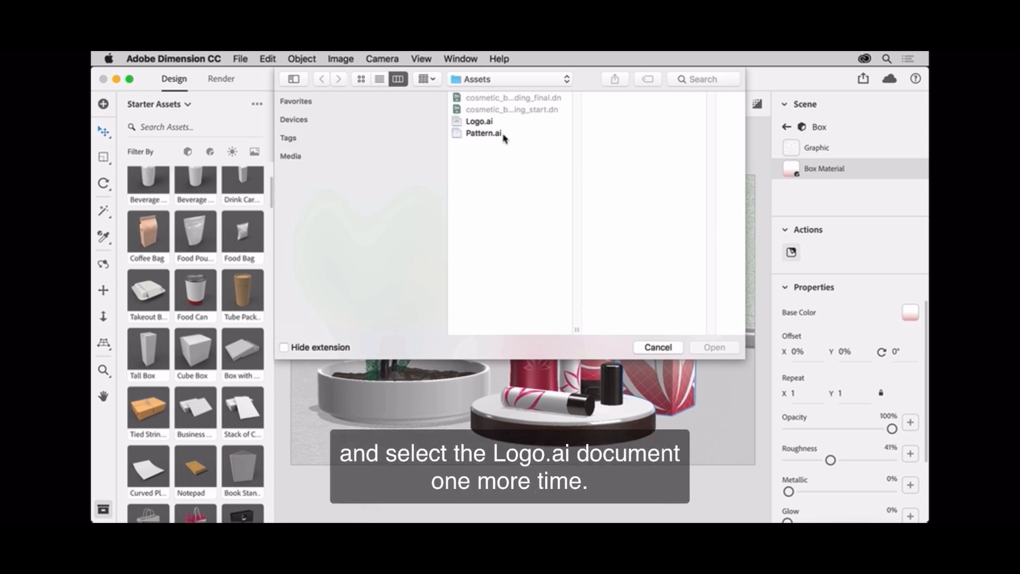
click(487, 123)
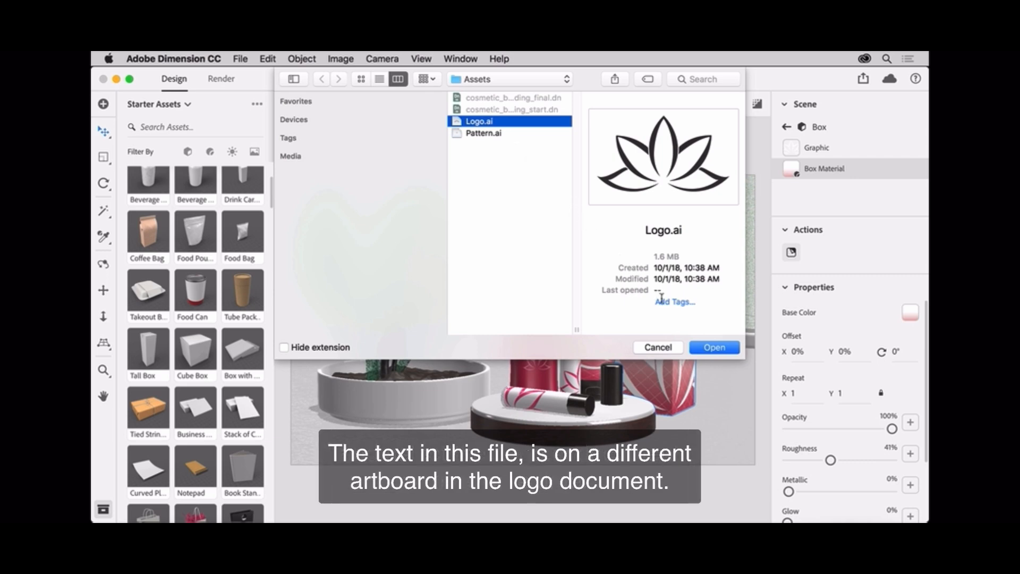
click(705, 347)
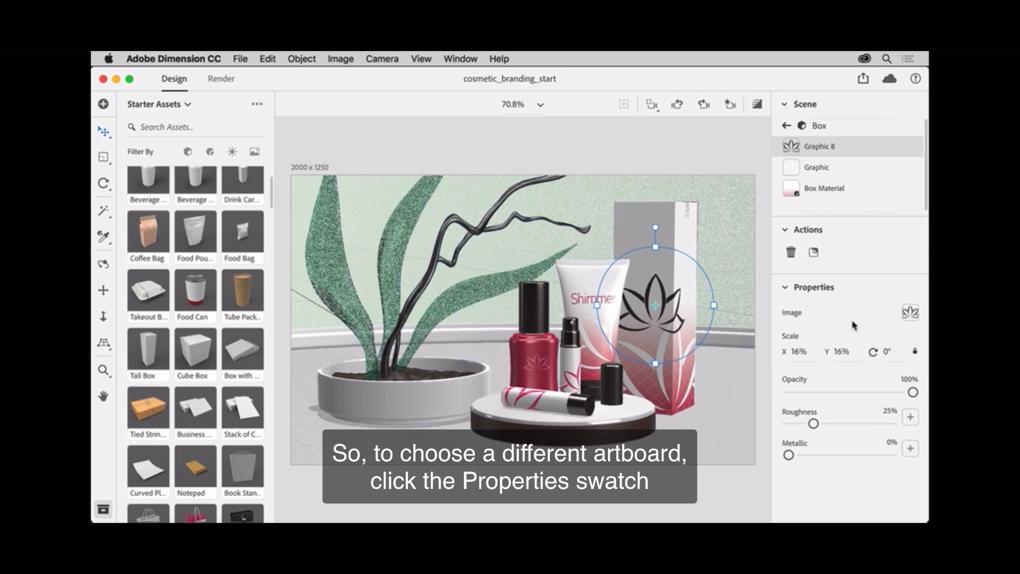
Step: Switch the new graphic's image to Artboard 3, the pink Shimmer text
click(910, 314)
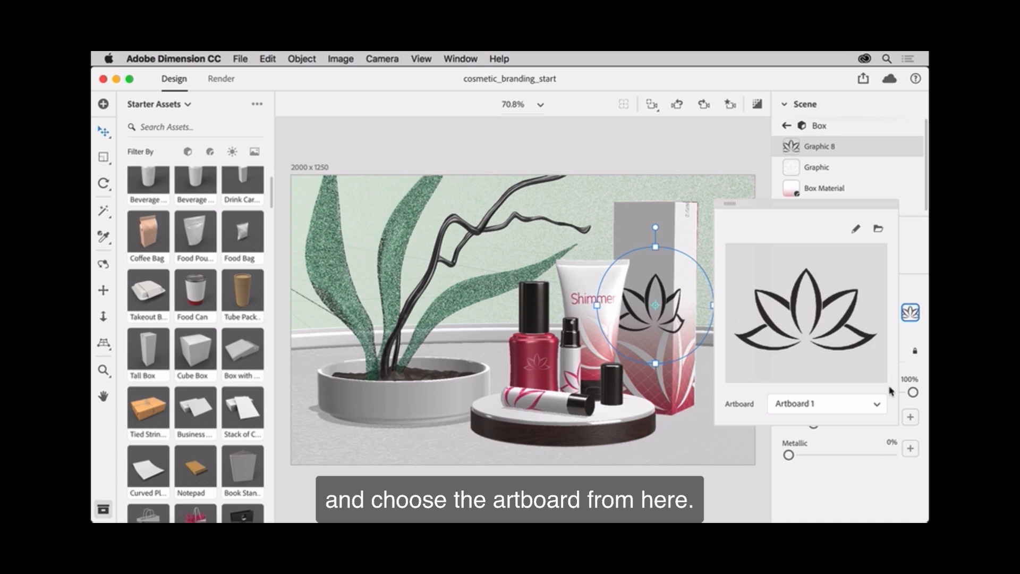
click(878, 404)
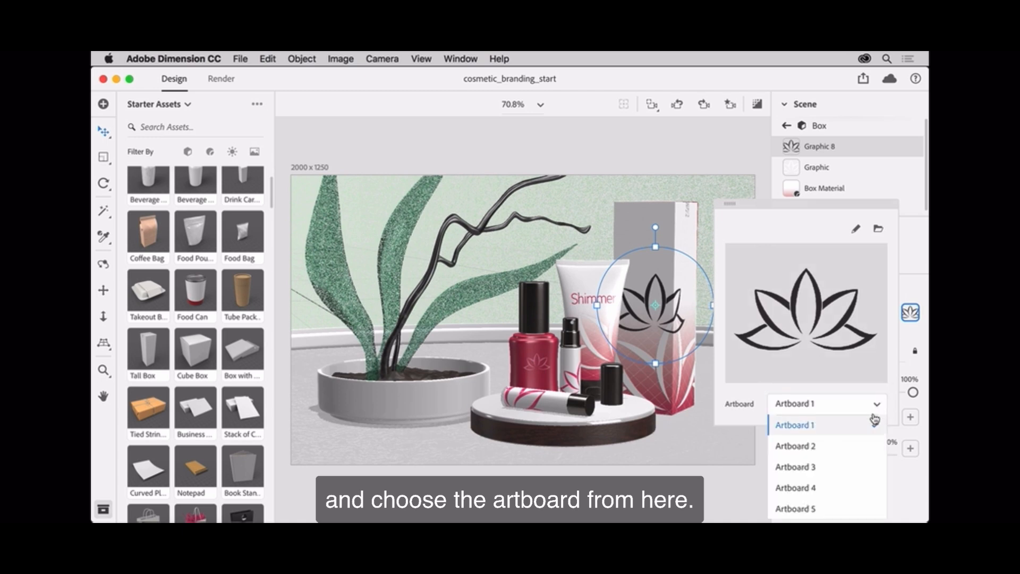
click(827, 467)
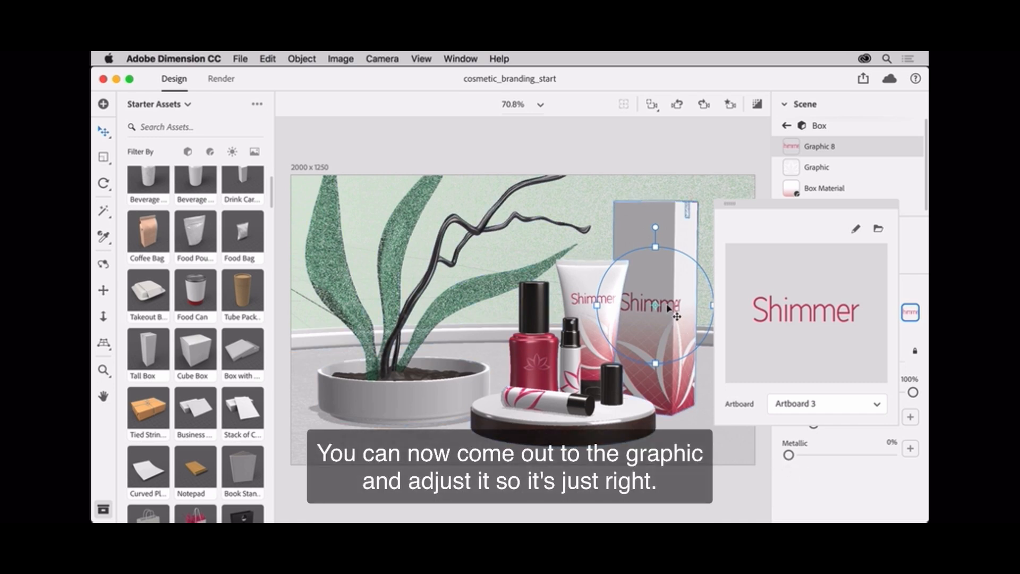
Step: Close the image settings, rotate the Shimmer graphic to about -91°, and move it to the upper part of the box's gray face
click(666, 303)
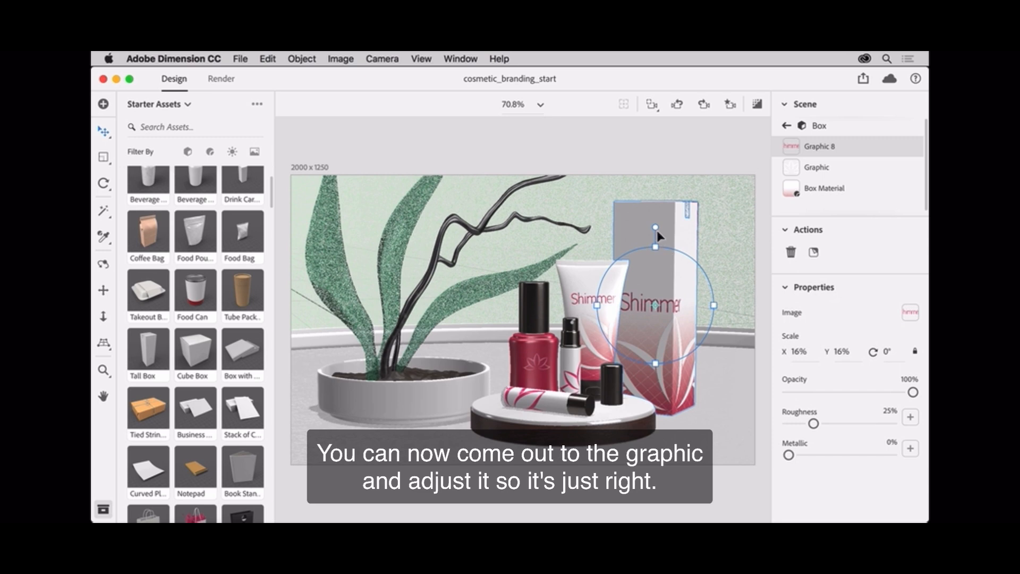
drag(655, 227, 577, 306)
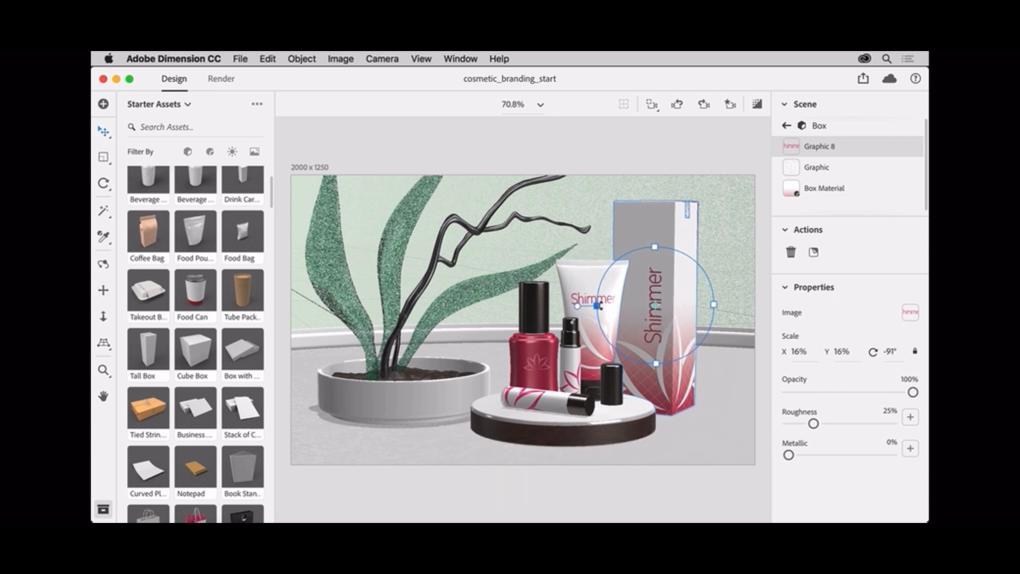
drag(670, 331, 647, 272)
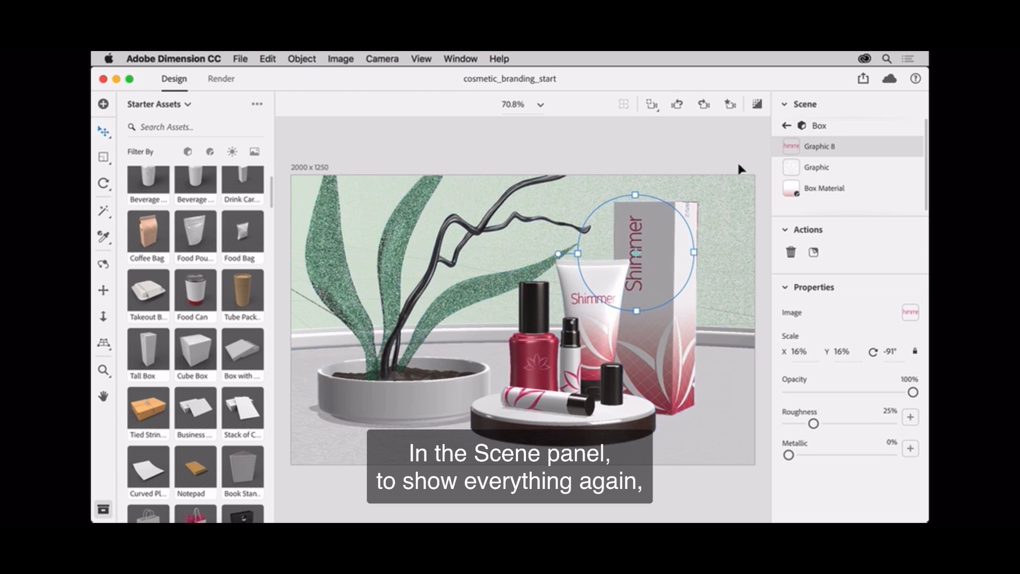
Step: Return to the full scene list and set the environment light's rotation to 0°
click(783, 127)
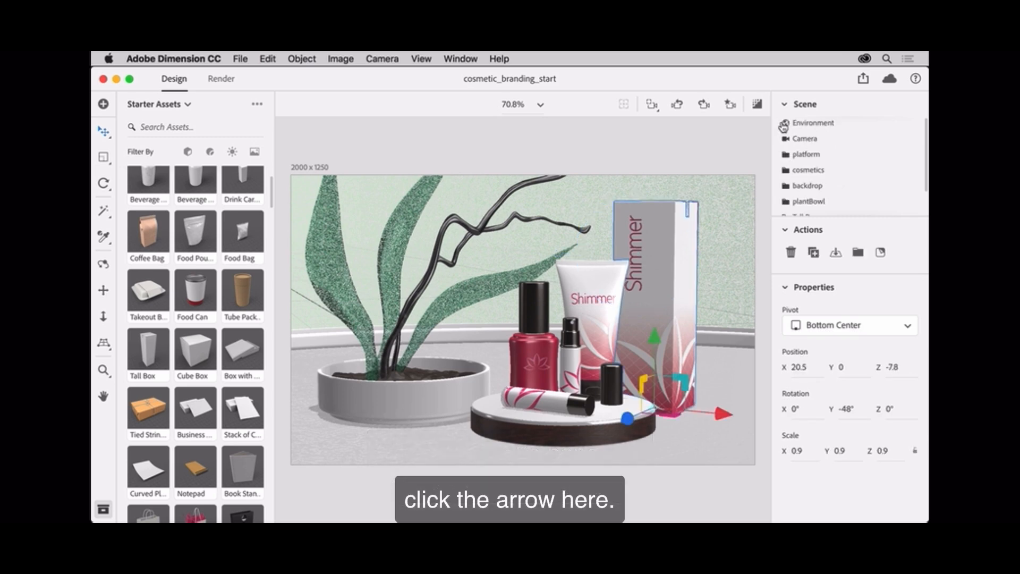
click(808, 125)
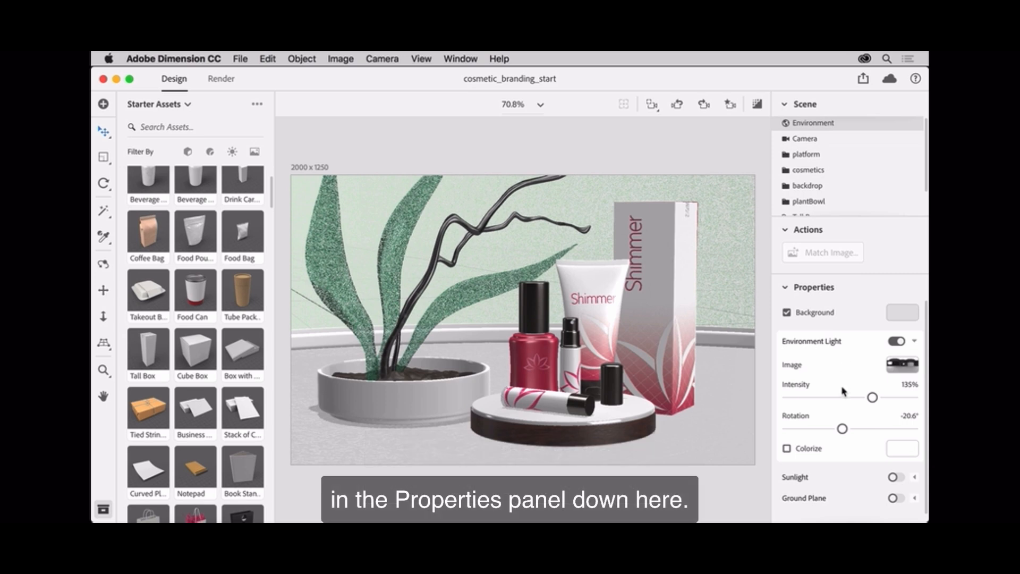
mouse_move(842, 430)
mouse_down()
mouse_move(869, 428)
mouse_move(850, 428)
mouse_up()
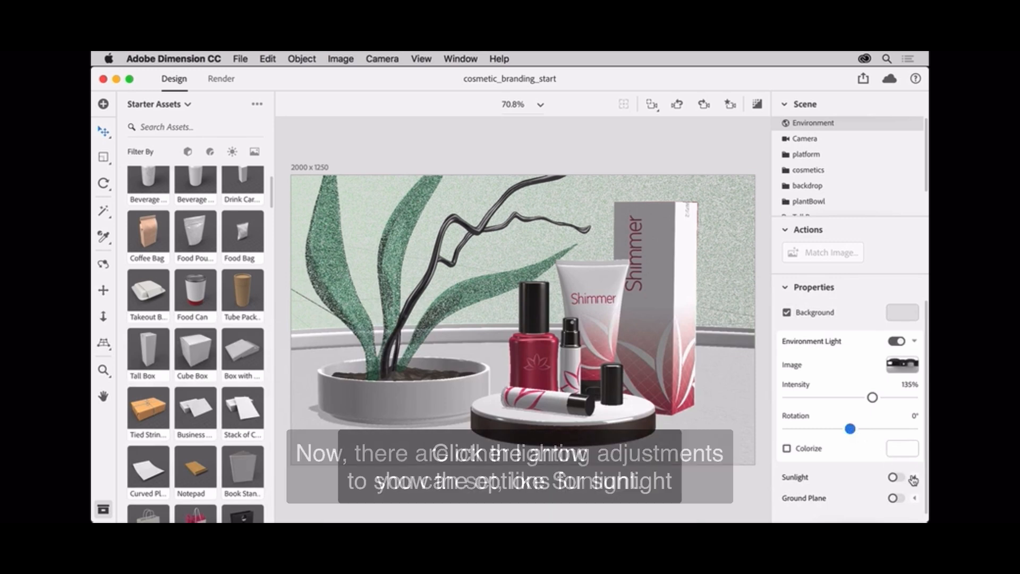
Step: Turn on the environment's sunlight and set its rotation to about 41.25° and its intensity to 50%
click(913, 480)
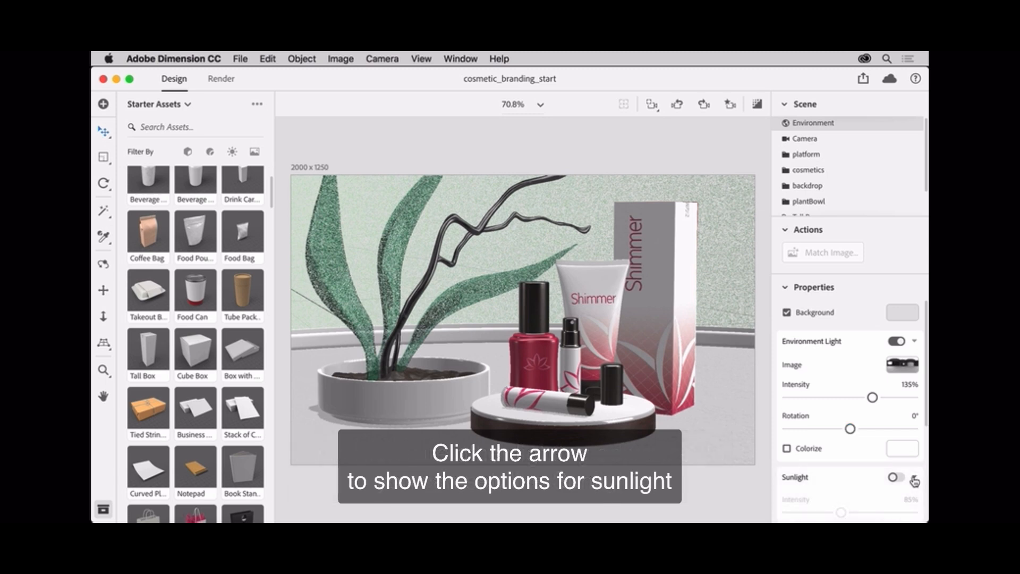
scroll(914, 480, down, 5)
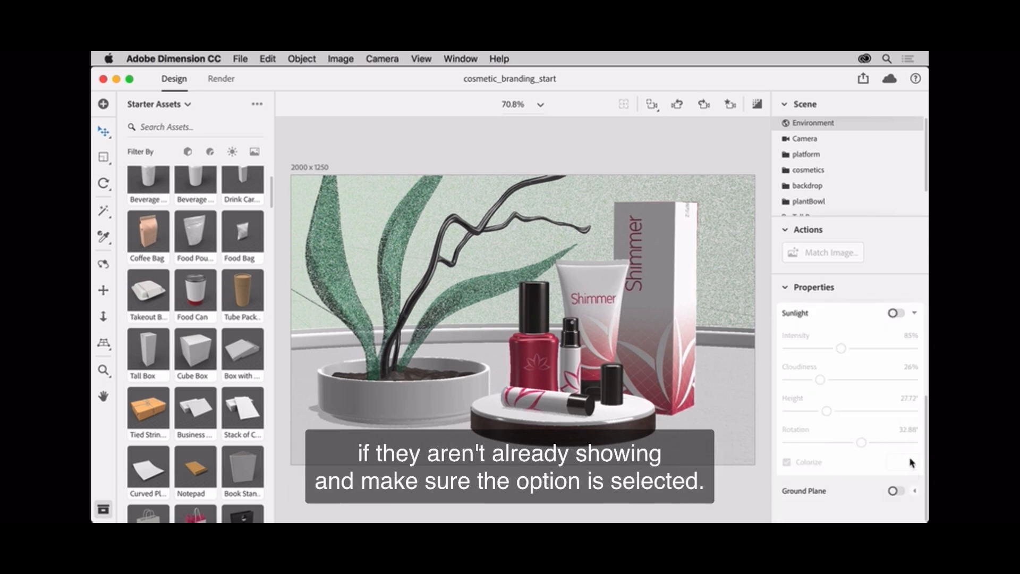
click(895, 314)
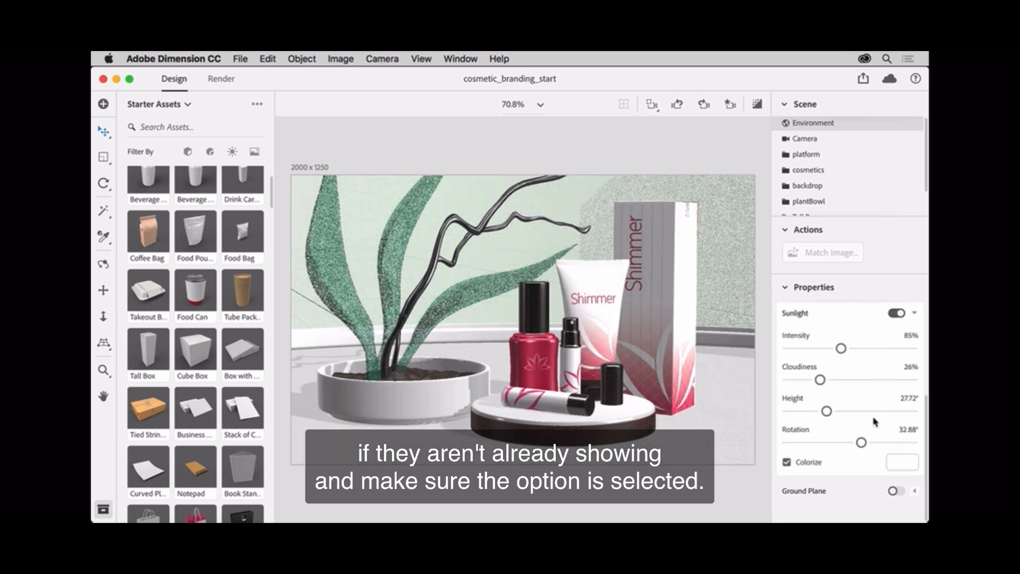
drag(863, 442, 864, 436)
drag(841, 348, 818, 354)
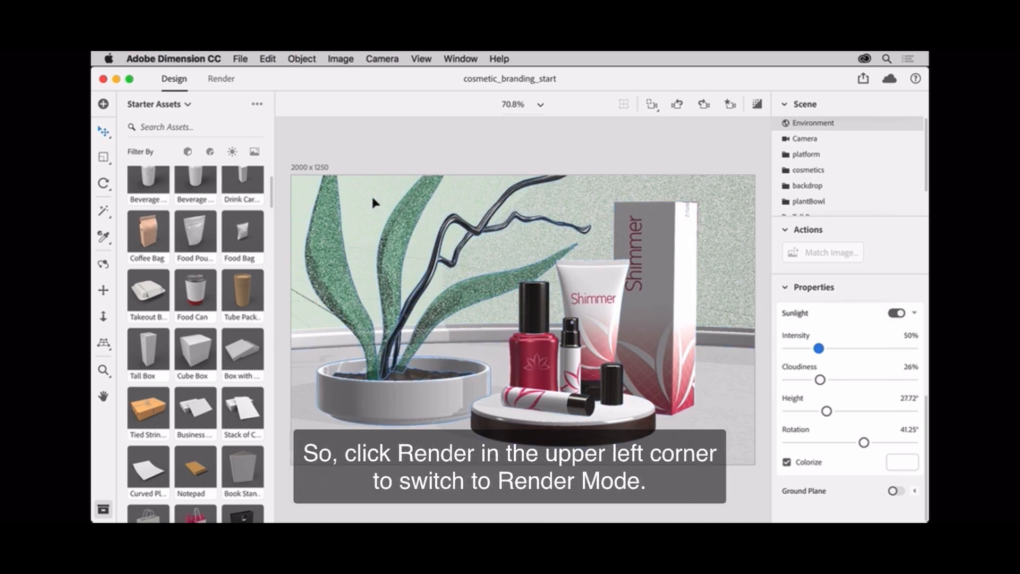
Step: Switch to Render mode and set the render quality to Medium
click(235, 81)
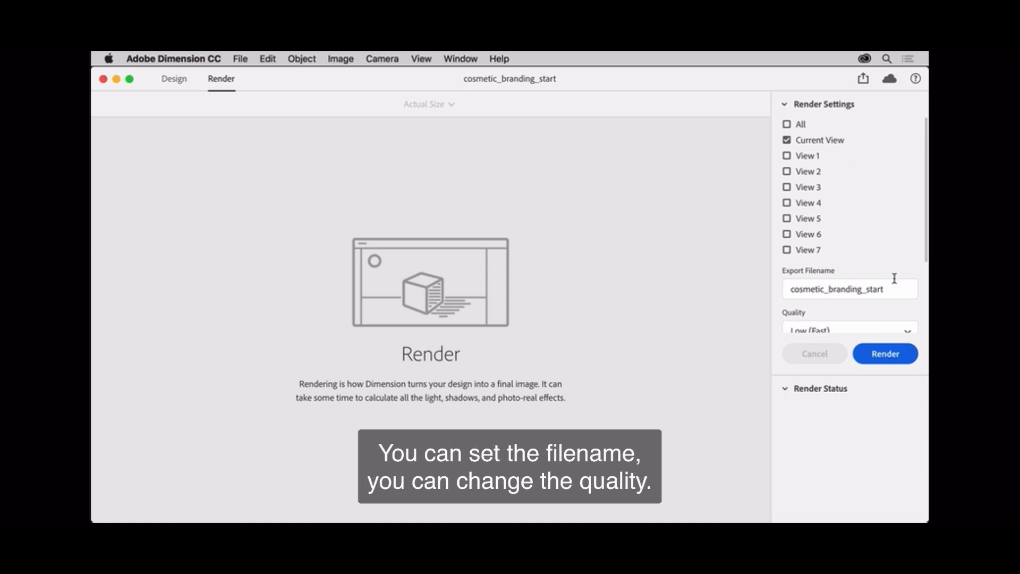
scroll(894, 279, down, 5)
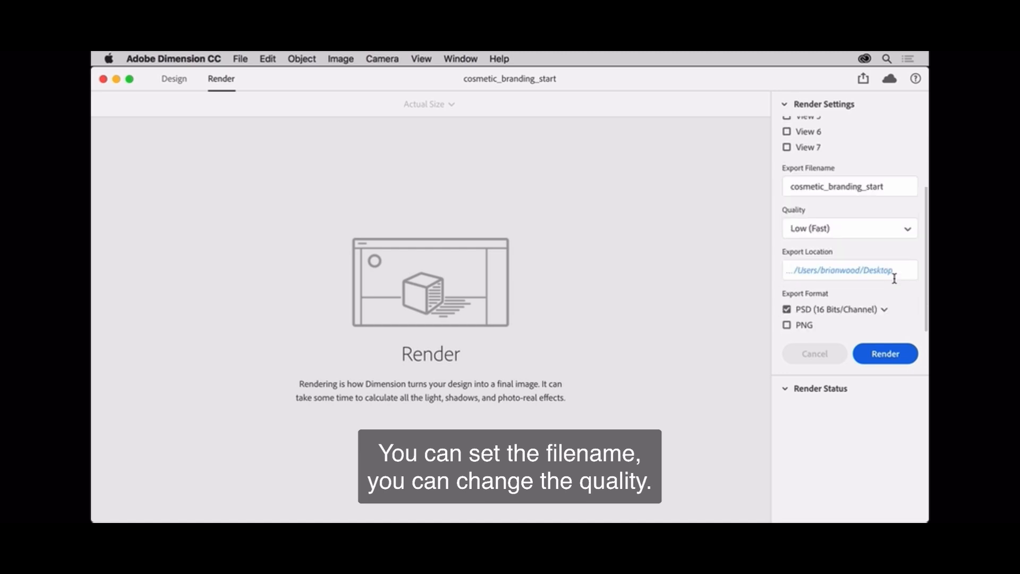
click(904, 233)
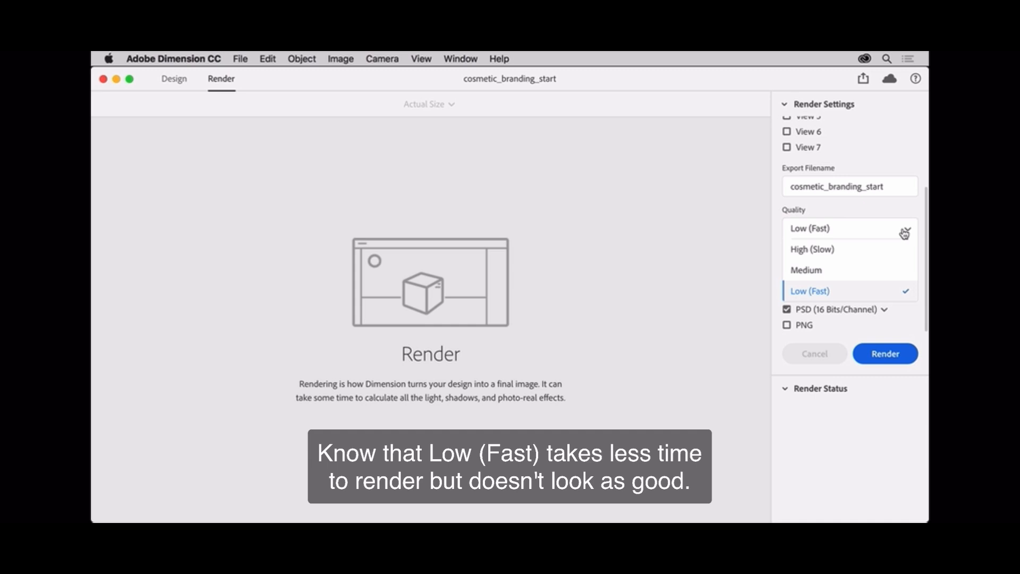
click(885, 269)
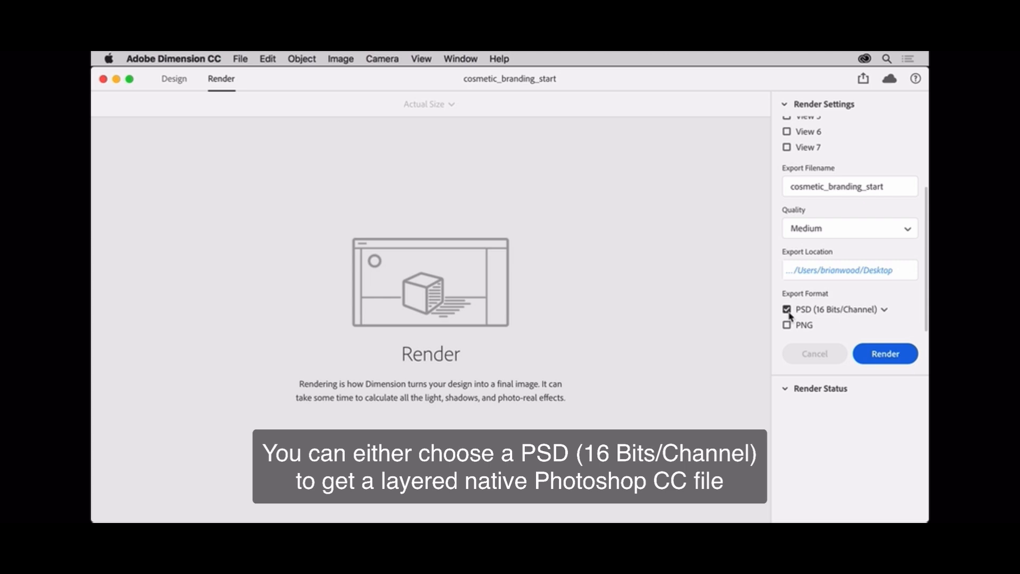
Step: Set PNG as the only export format instead of PSD and start the render of the current view
click(824, 314)
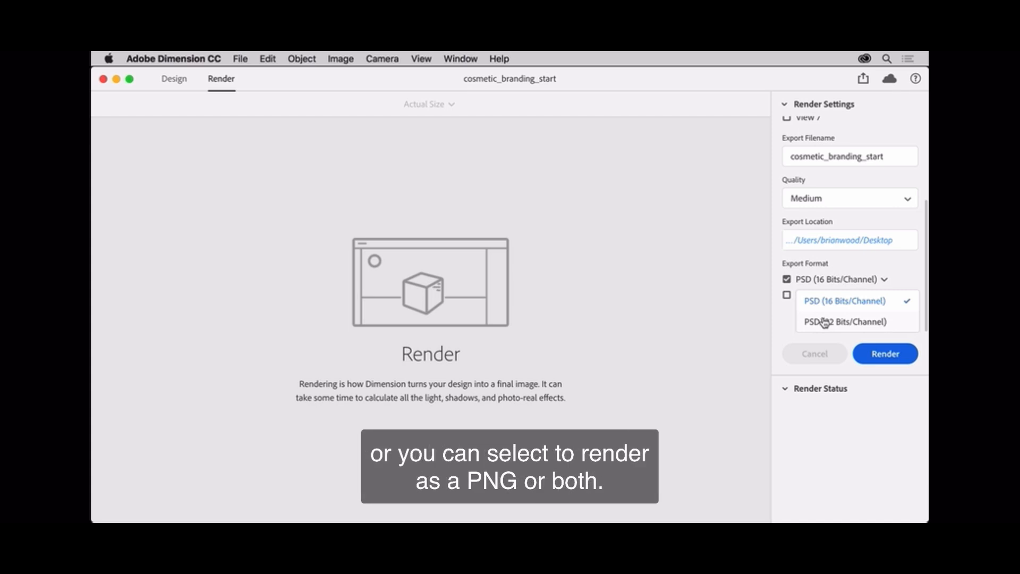
click(787, 283)
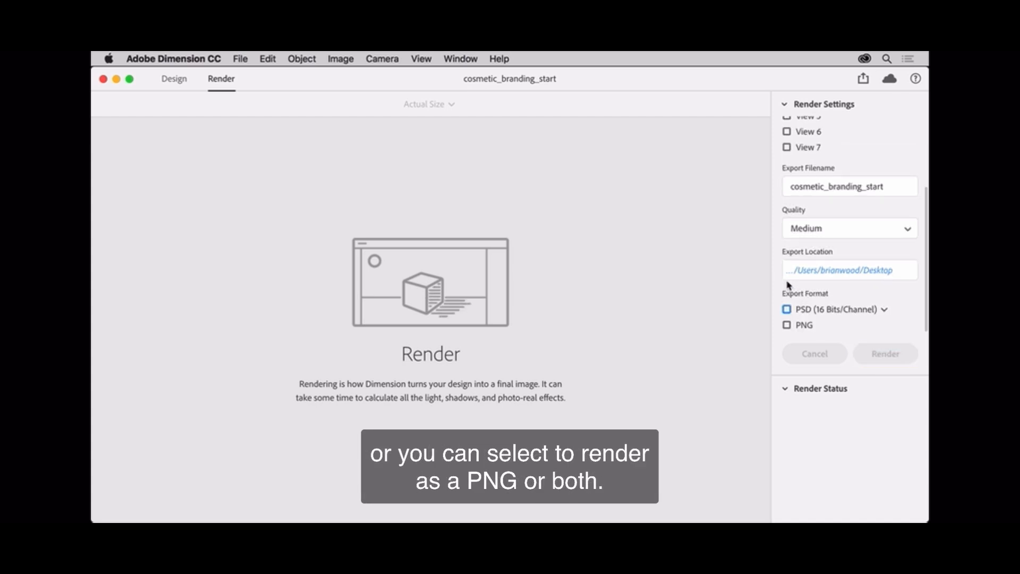
click(787, 325)
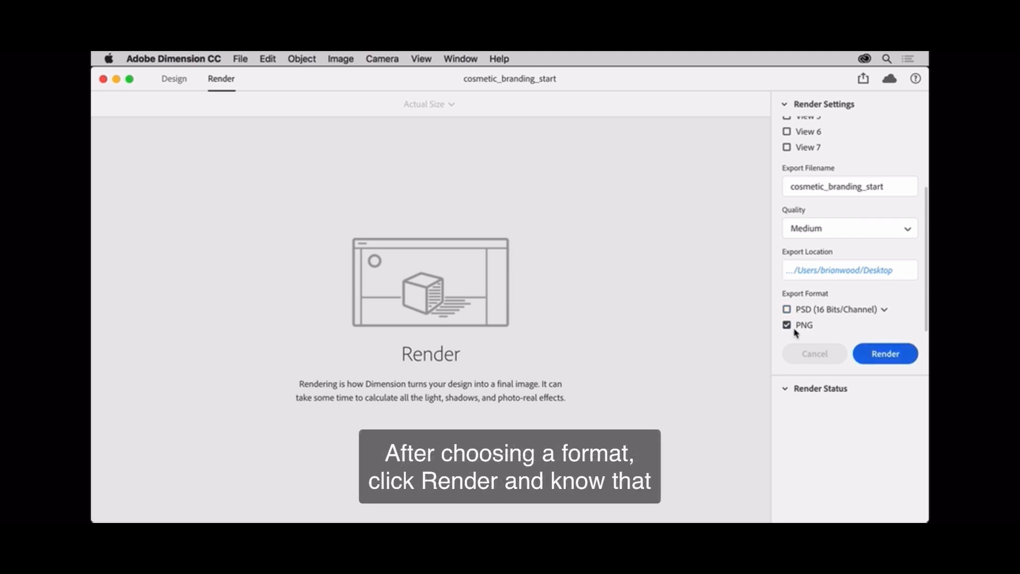
click(874, 359)
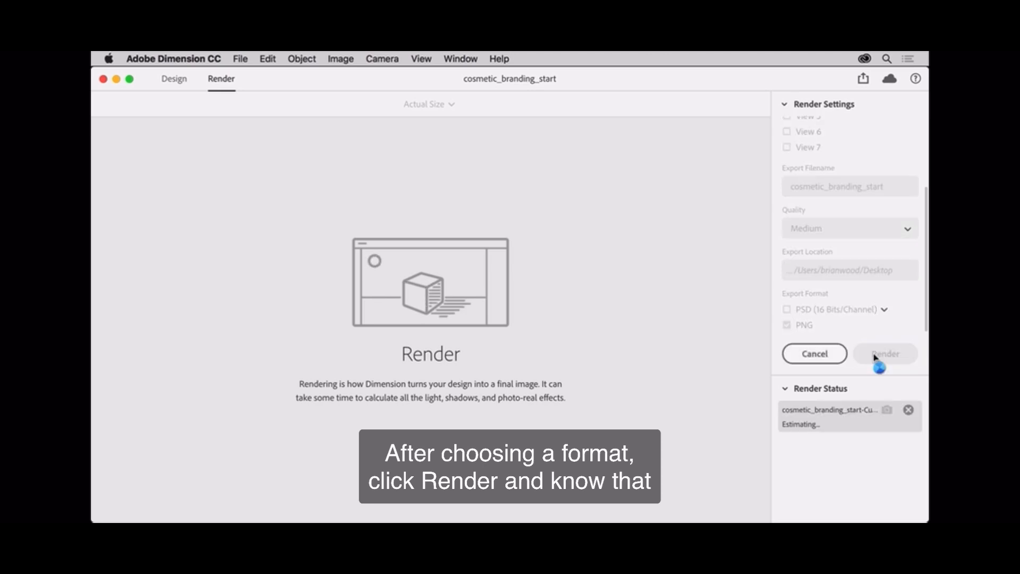